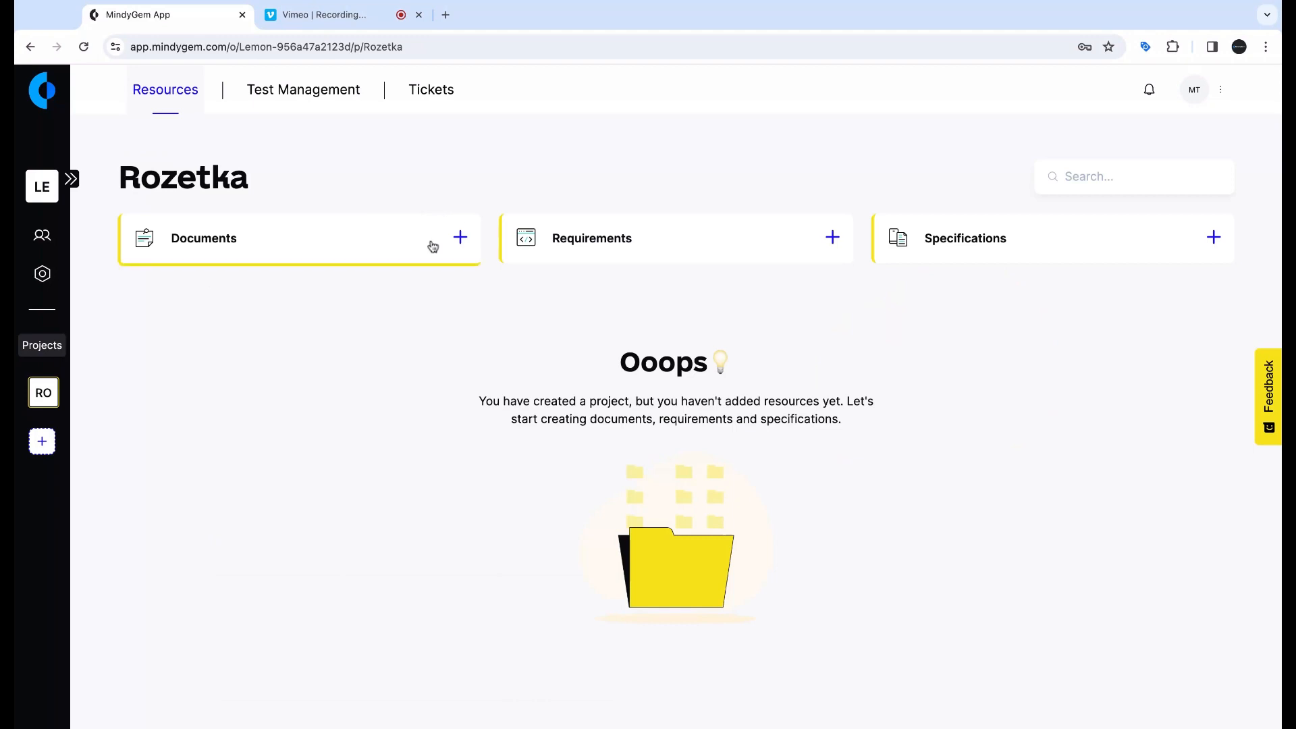
Step: Create an AI-generated brief named "Rozetka brief" with the description "e-commerce platform with analytics" and dismiss the introductory tour
click(432, 245)
click(495, 425)
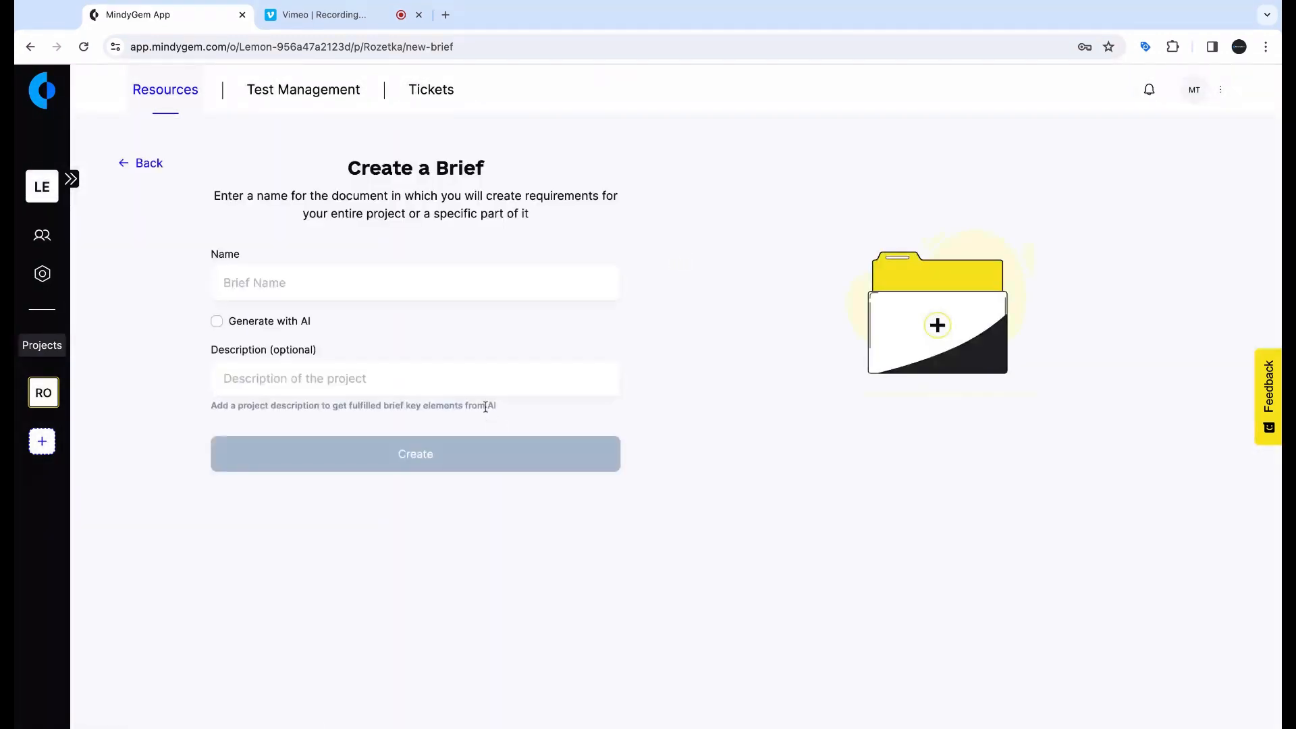
text(Rozetka brief)
click(217, 321)
click(289, 385)
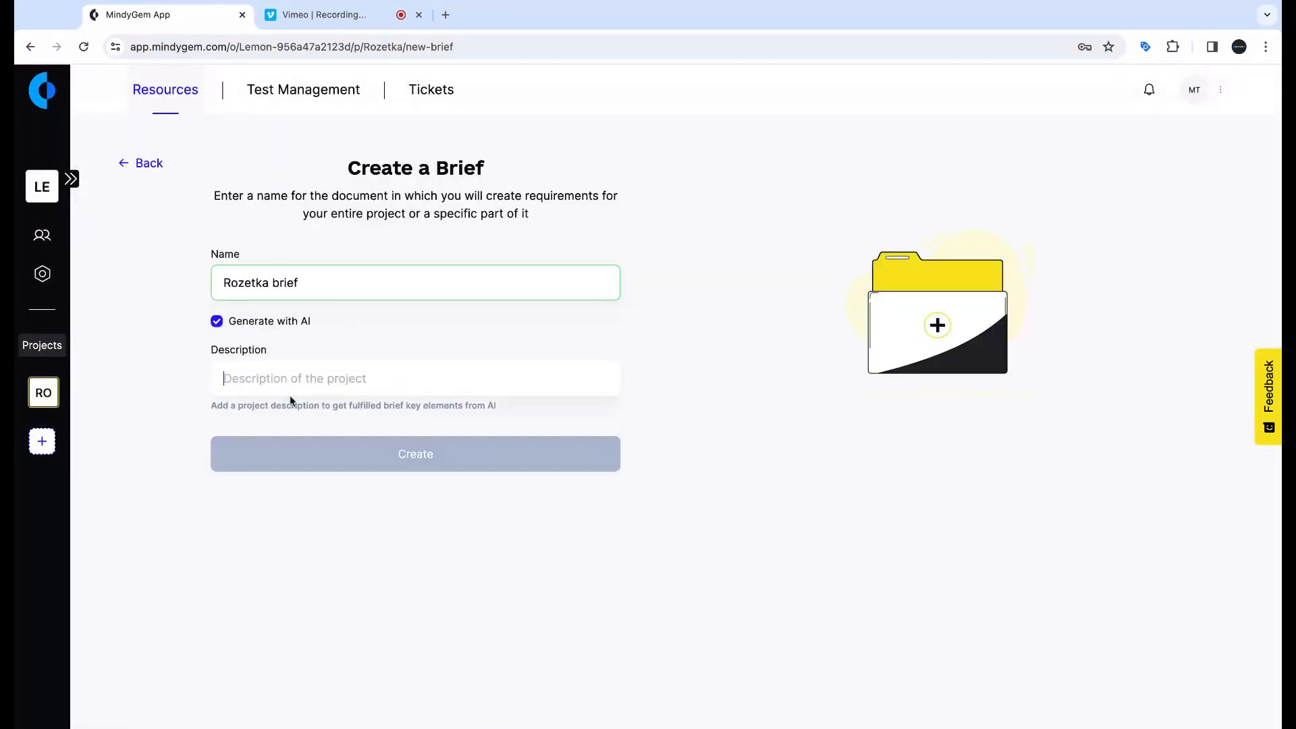
text(e-commerce platform with analytics)
click(321, 465)
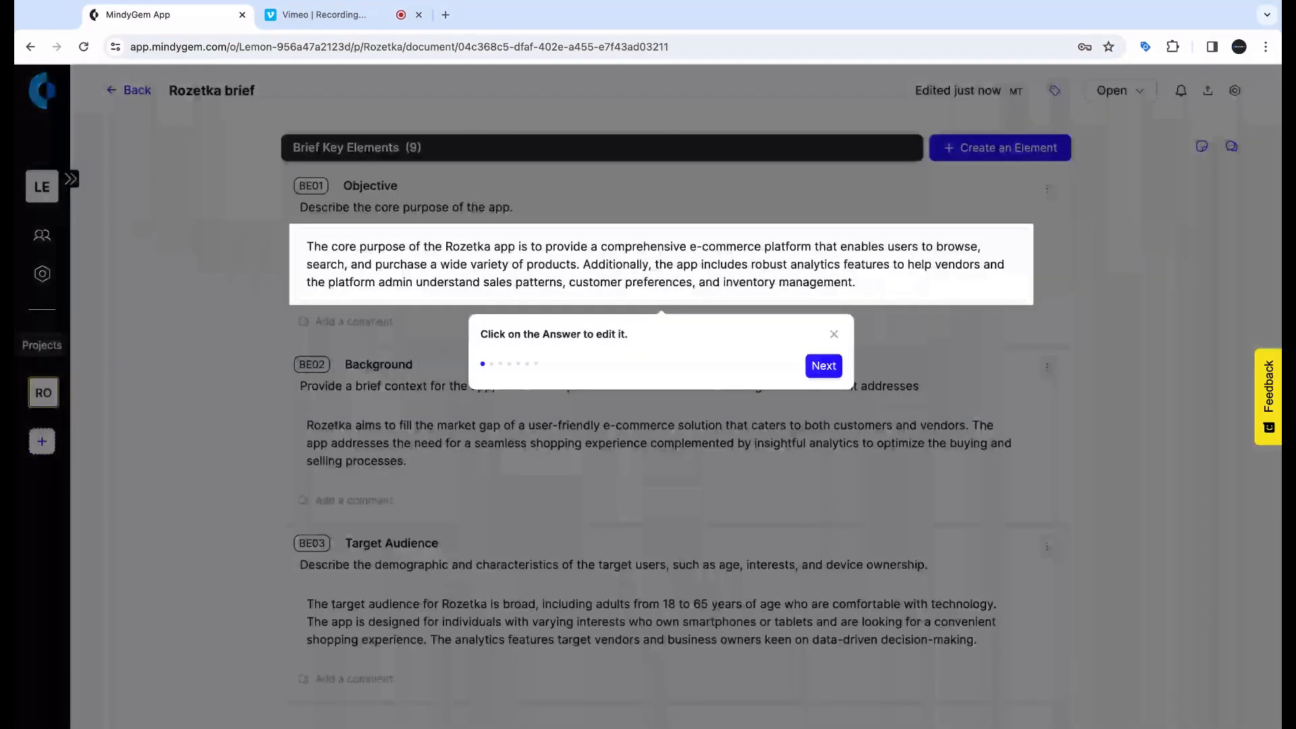
click(835, 336)
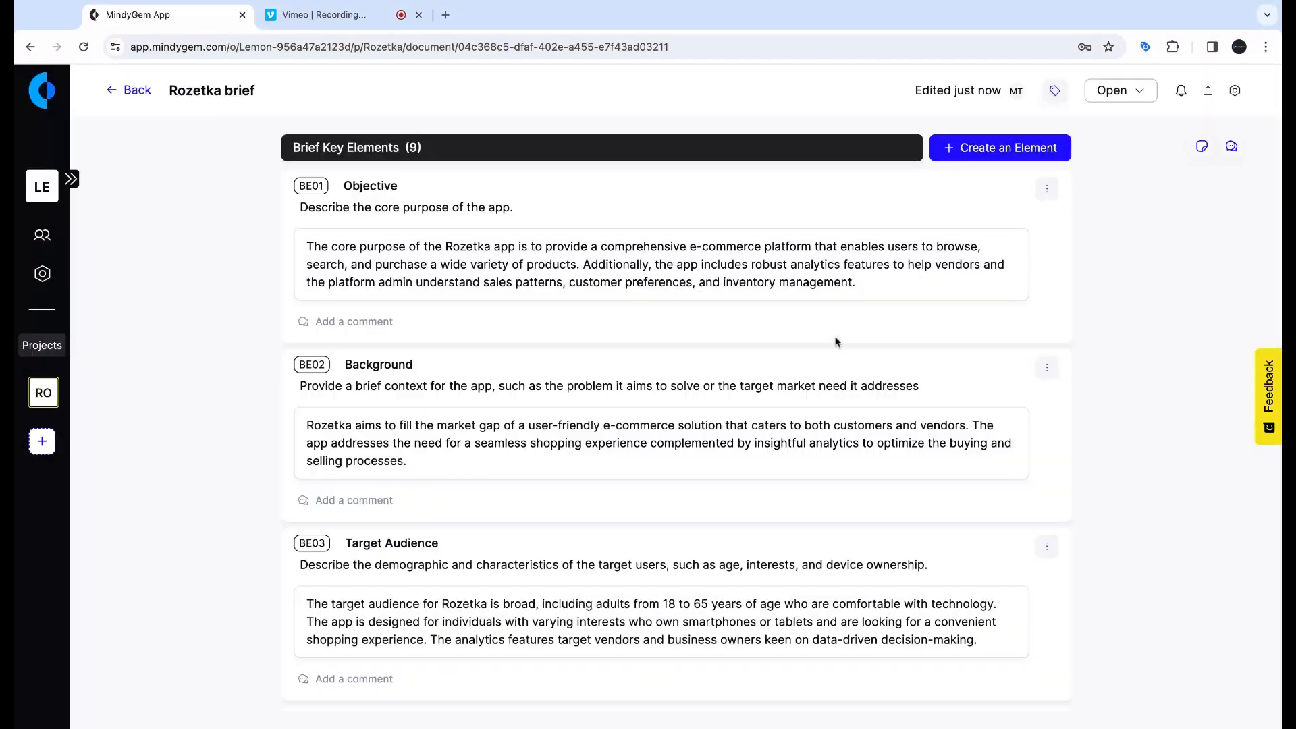
Step: Add the comment "agreed?" to the brief's Objective element
click(1047, 190)
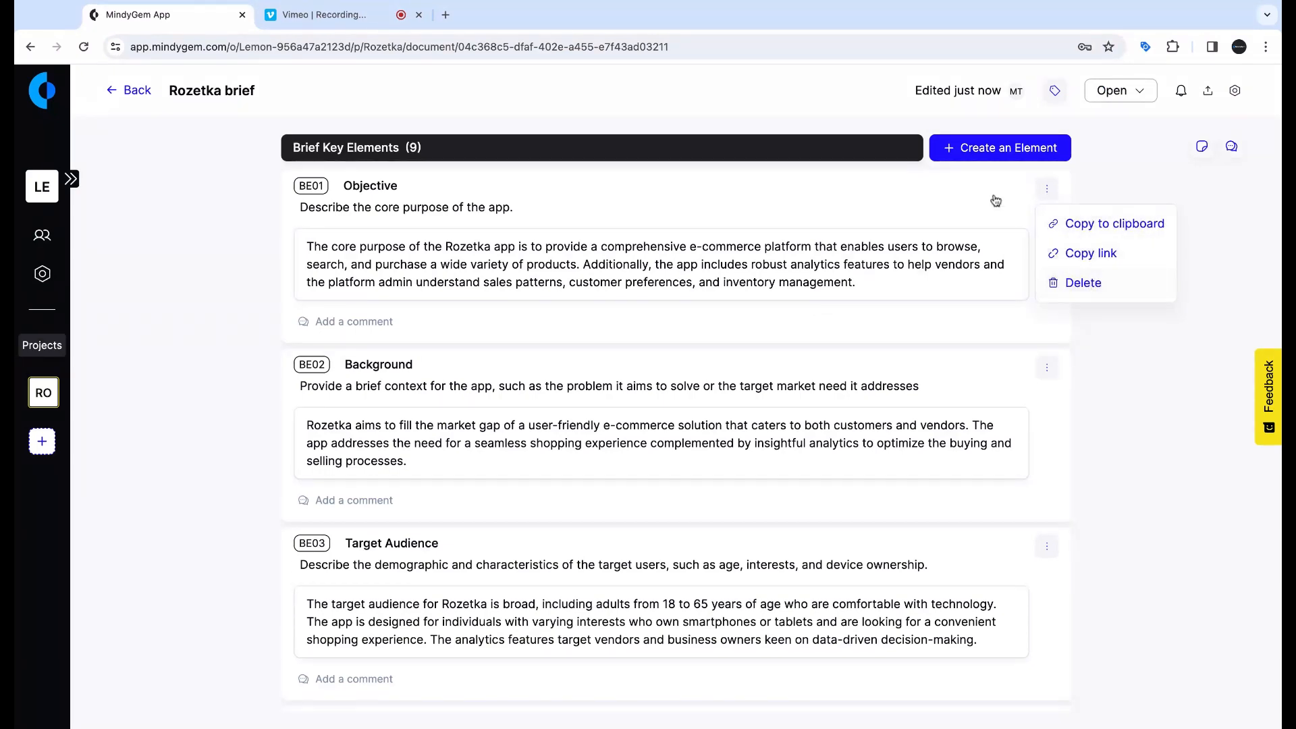
click(1055, 480)
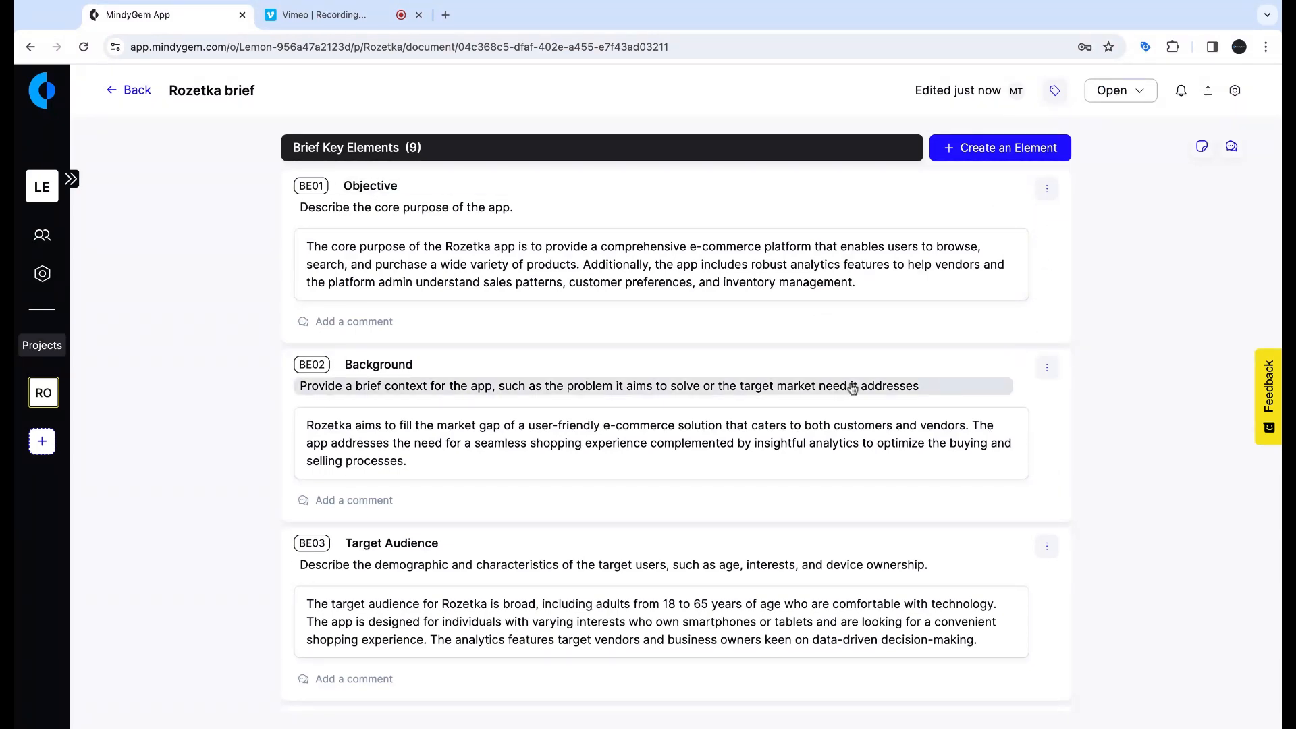
click(413, 326)
text(a)
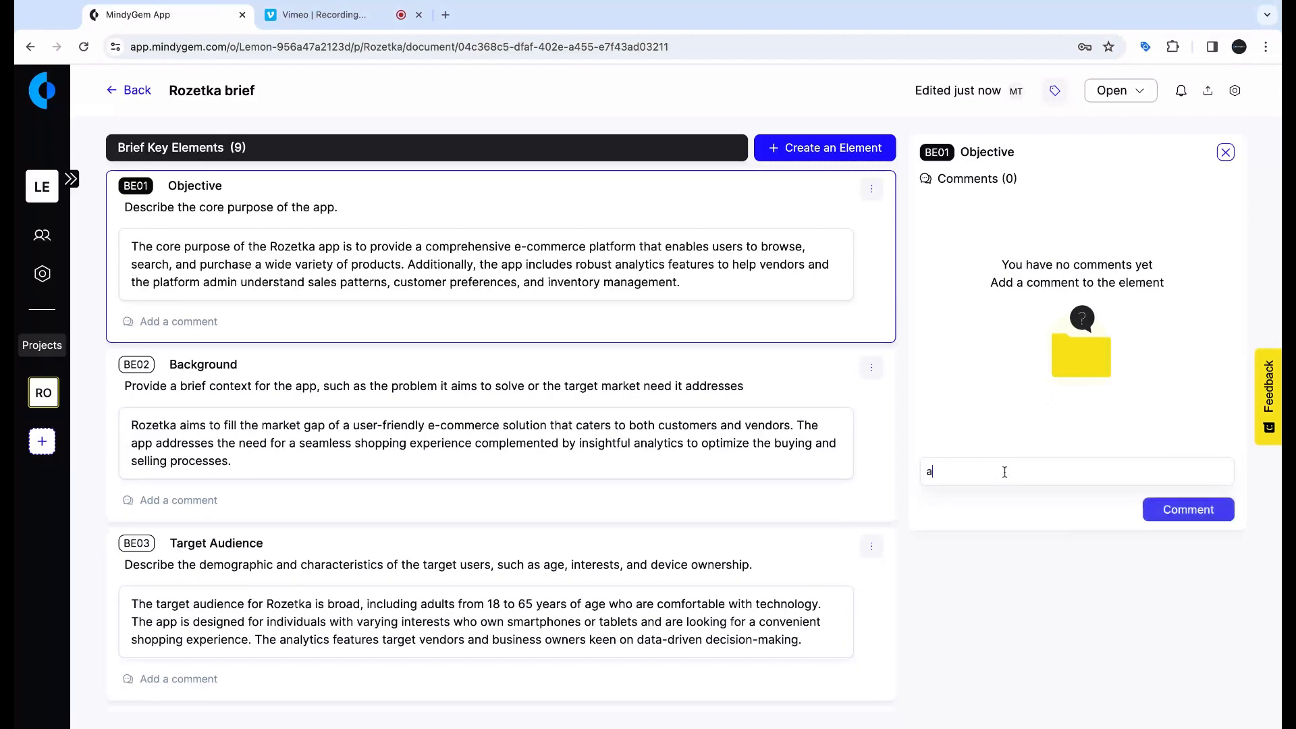
text(greed?)
click(1188, 509)
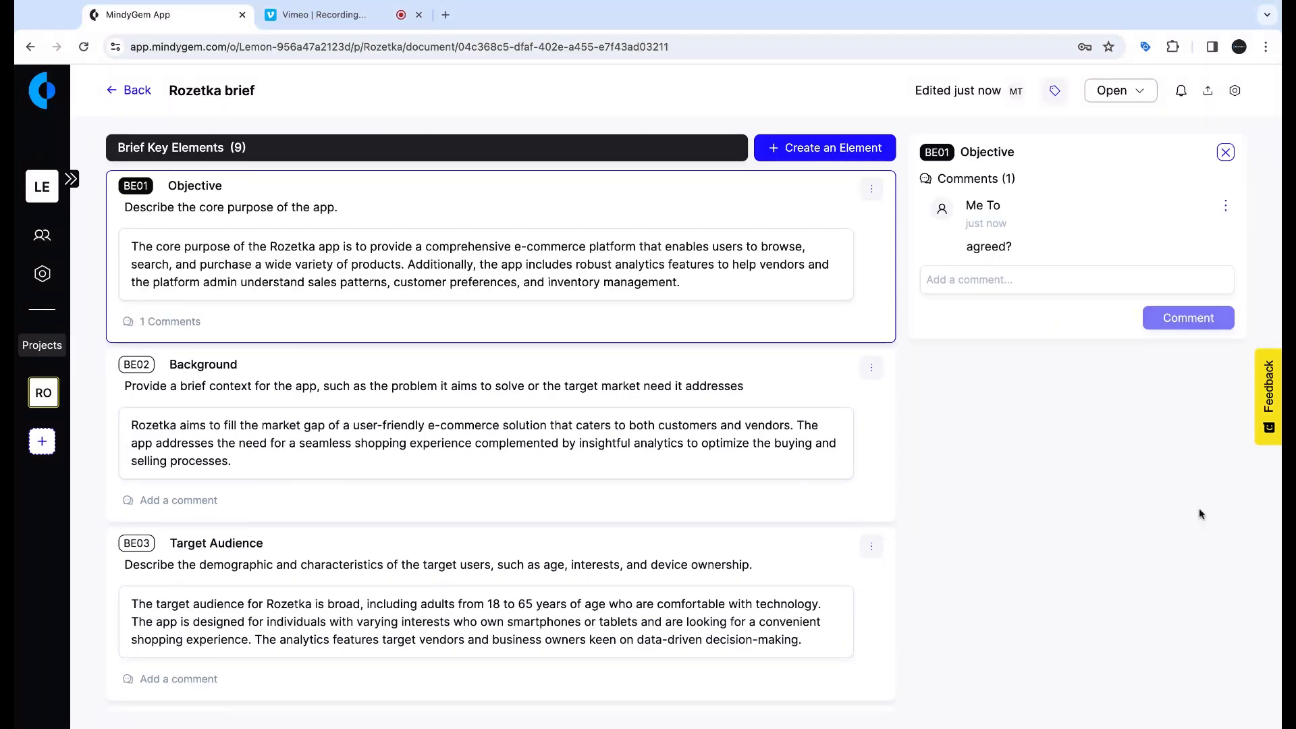
click(1221, 152)
Step: Make the whole answer text of the Notes element bold and save it
scroll(902, 515, down, 6)
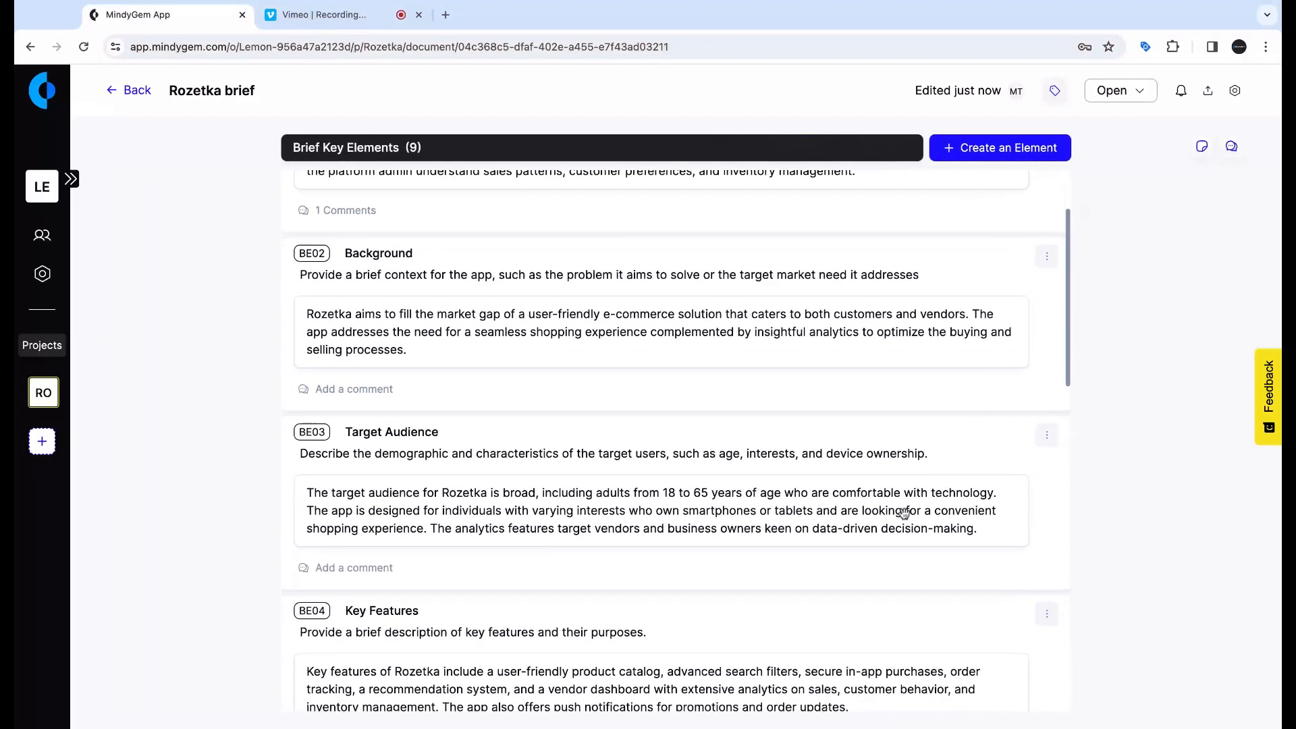
scroll(905, 514, down, 10)
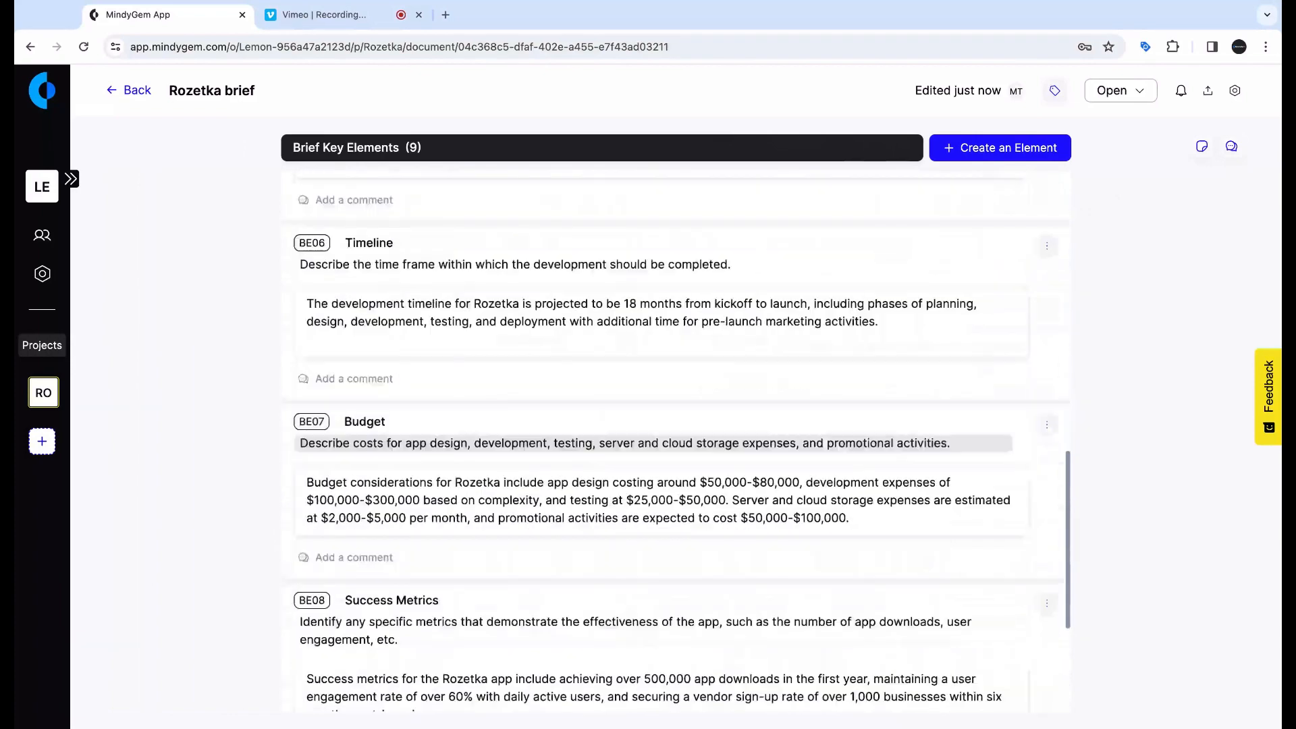
click(380, 665)
drag(382, 677, 307, 639)
click(422, 613)
scroll(569, 643, down, 1)
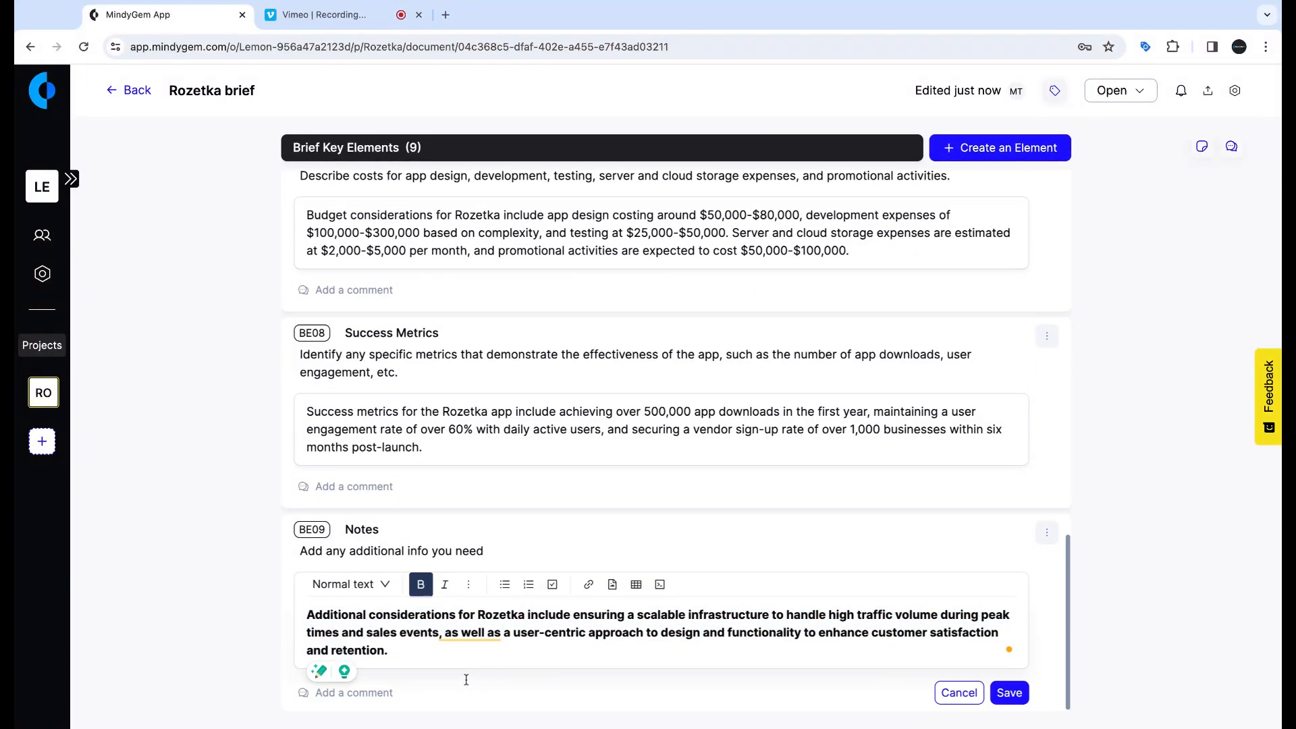
click(1010, 691)
Step: Move the Notes element above Success Metrics in the brief
click(1047, 557)
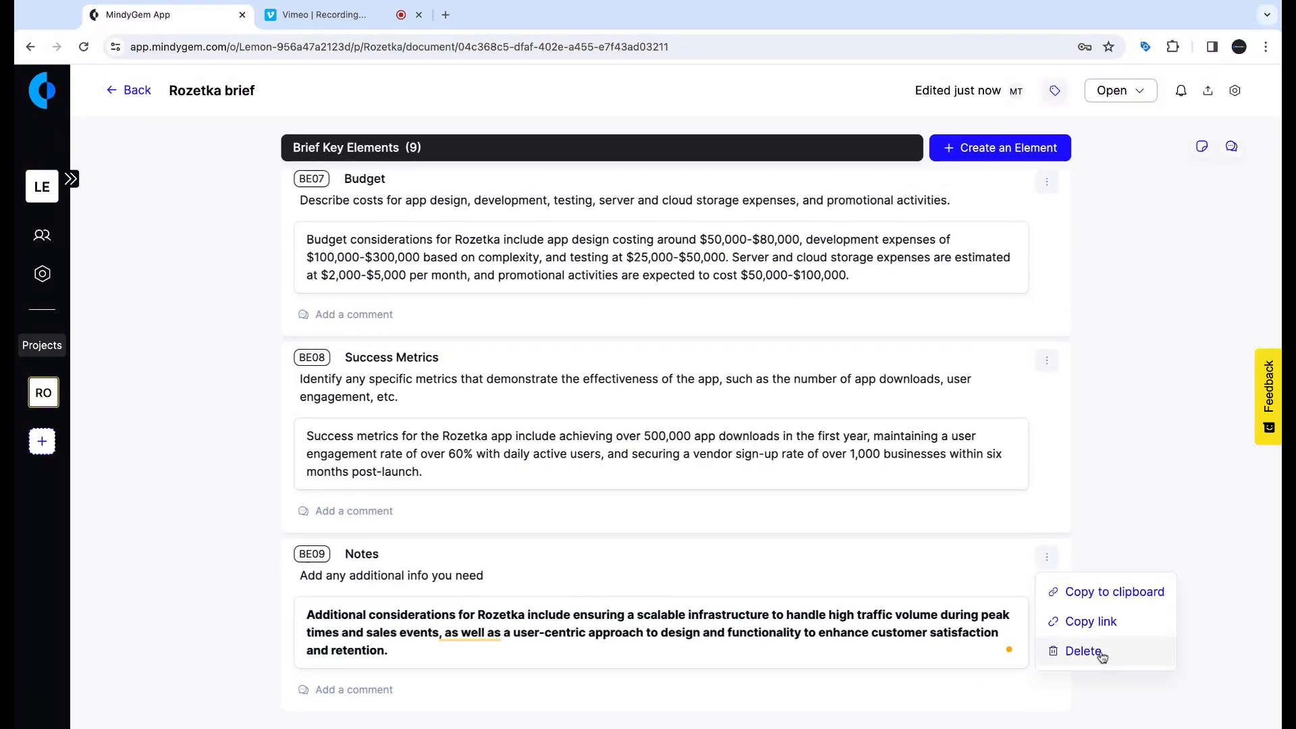
click(1012, 569)
click(984, 576)
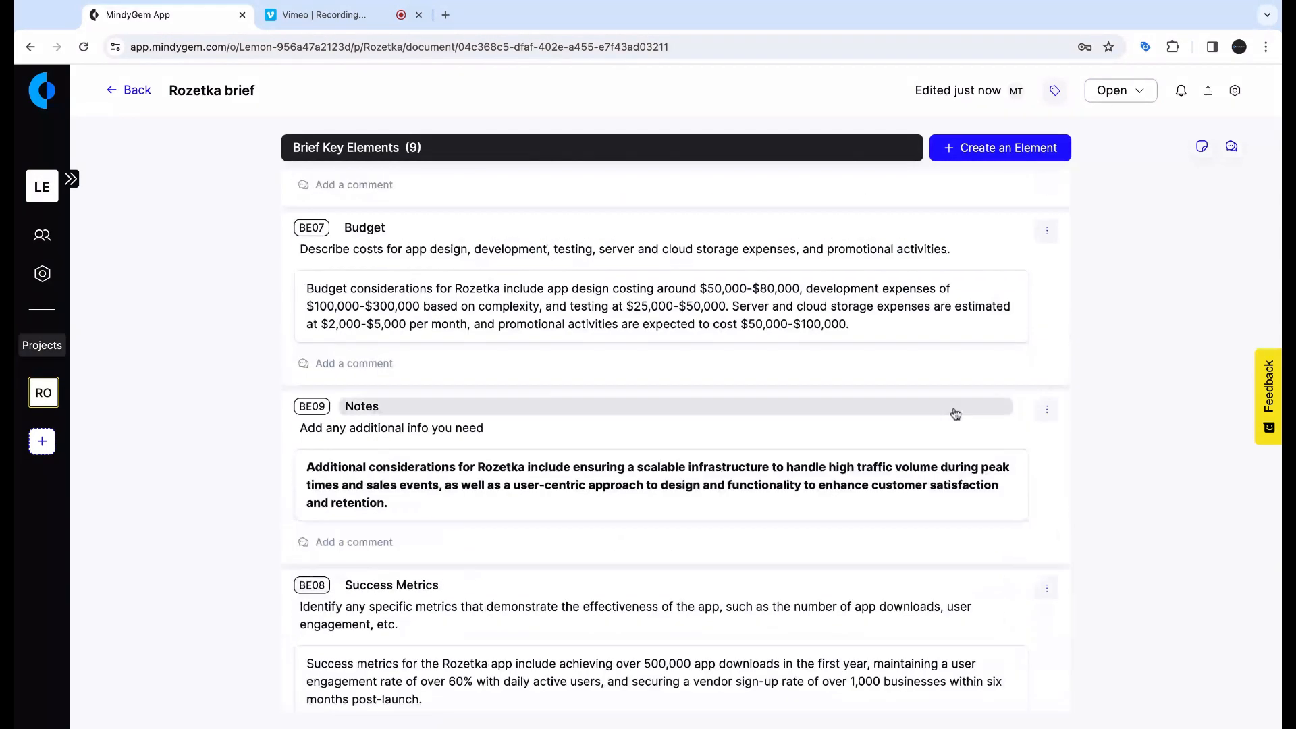
Step: Create a brief element named "Budget available" with the description "the money for MVP"
text(u)
text(dget availabl)
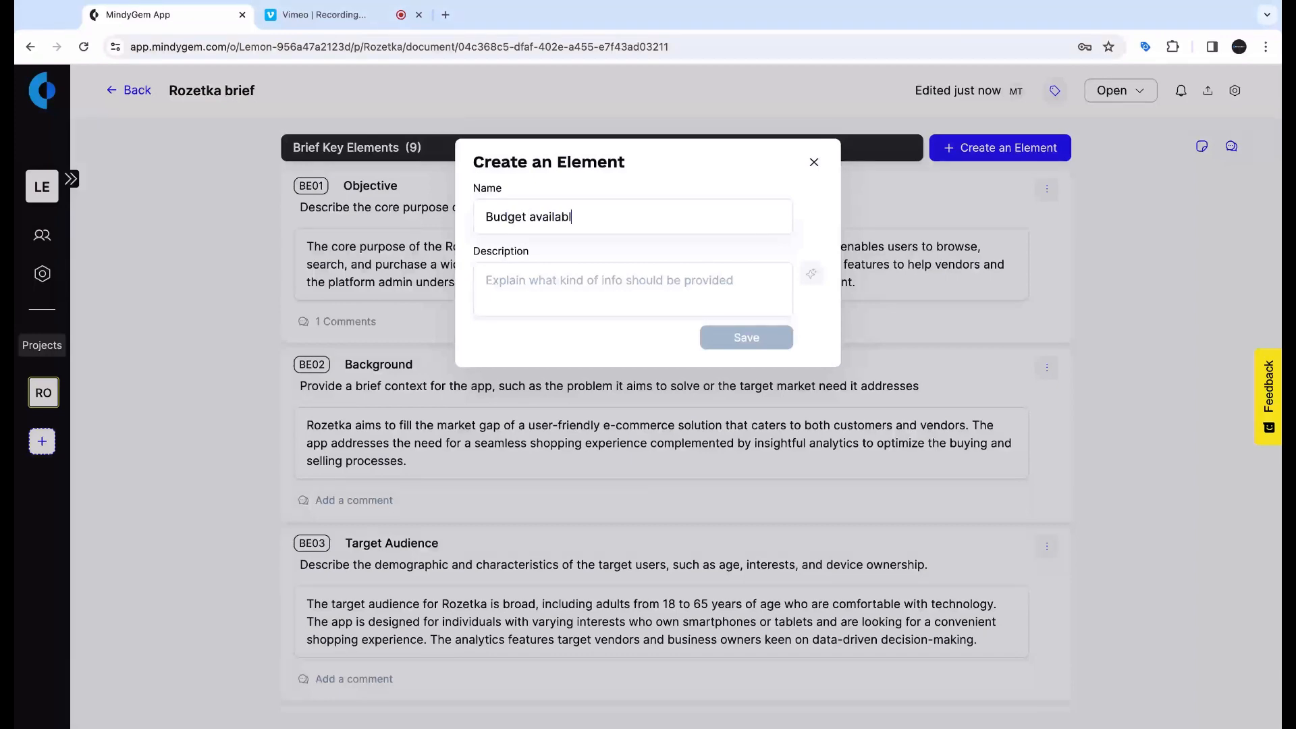
text(e)
key(Tab)
text(the money for MVP)
click(737, 343)
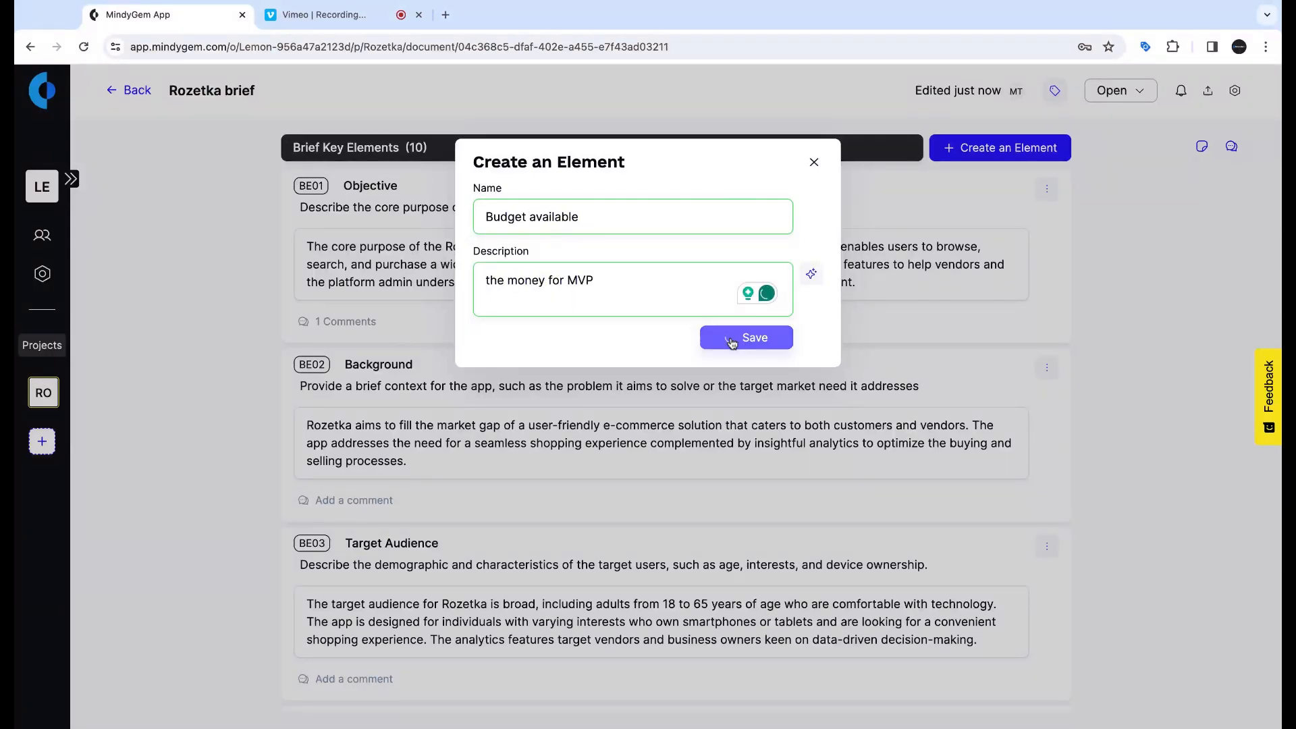
Step: Fill in the answer of the Budget available element with "10K$" and save it
scroll(687, 540, down, 18)
click(650, 625)
text(10K$)
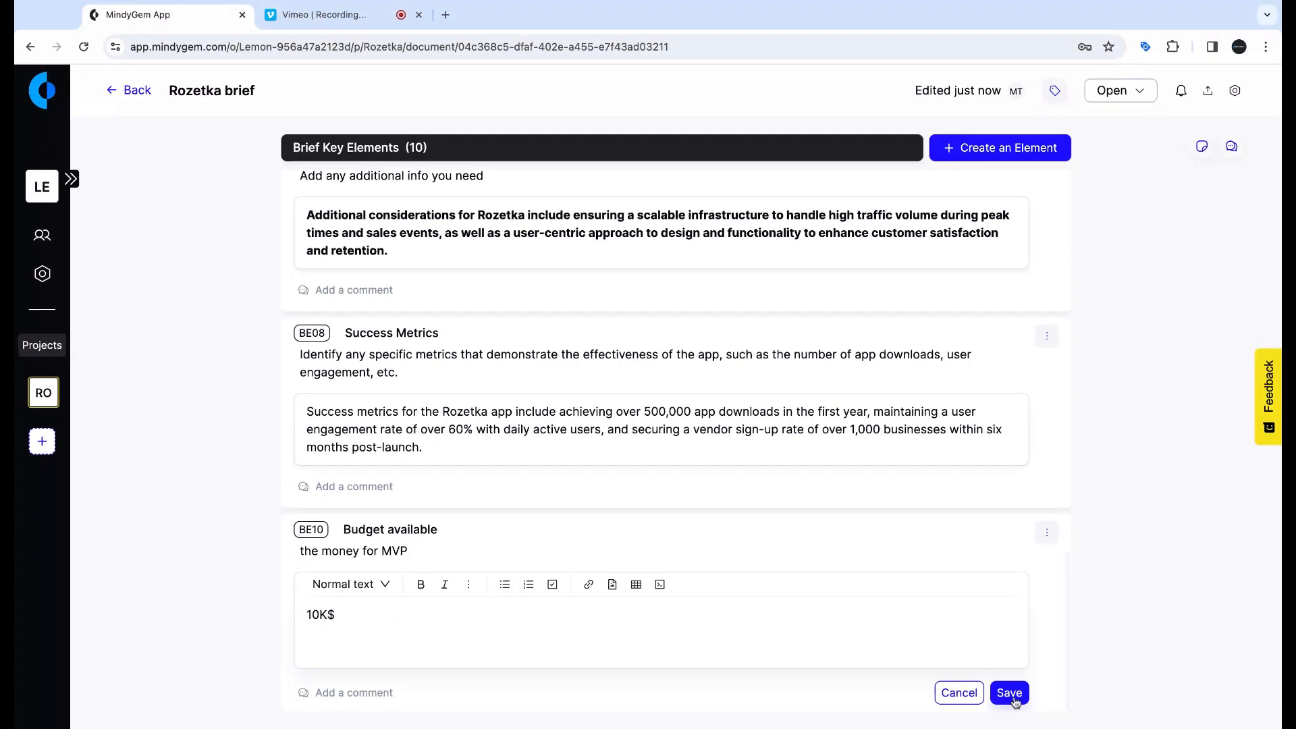
click(1010, 691)
Step: Add the document note "not a final version" to the brief
scroll(1026, 588, up, 15)
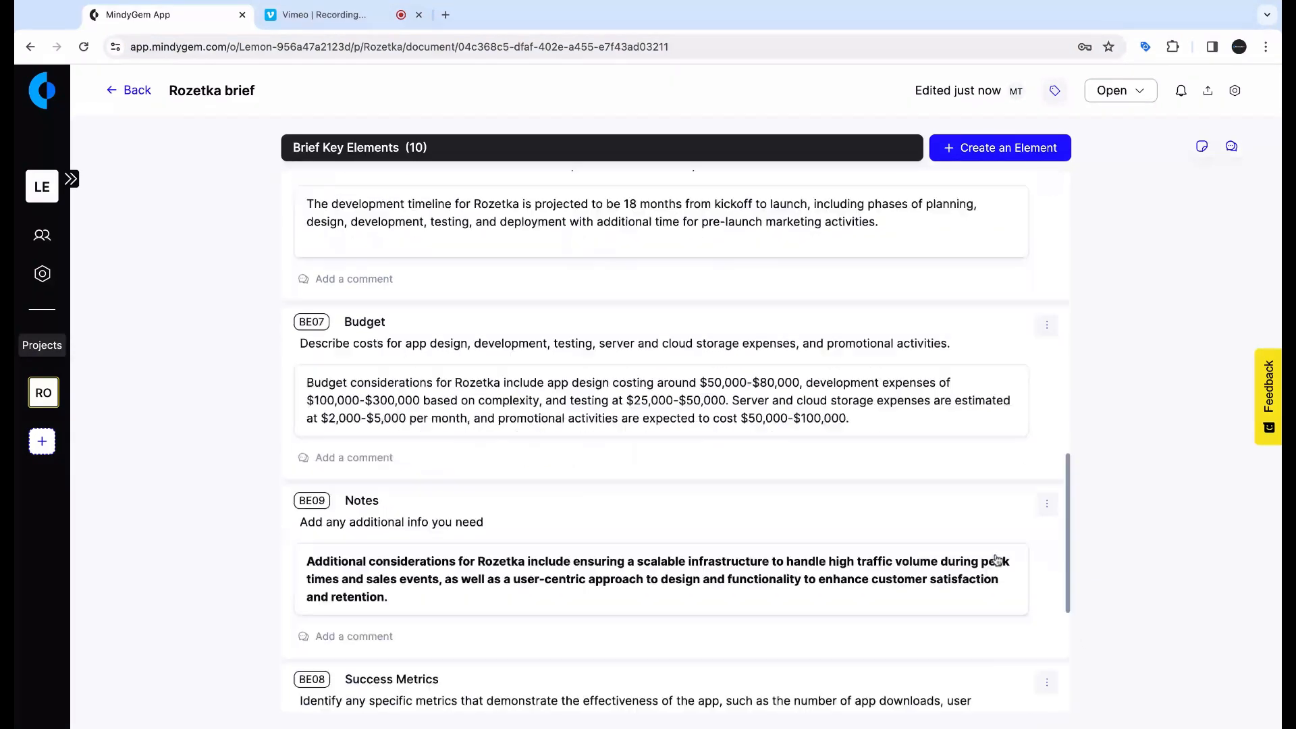
click(1202, 148)
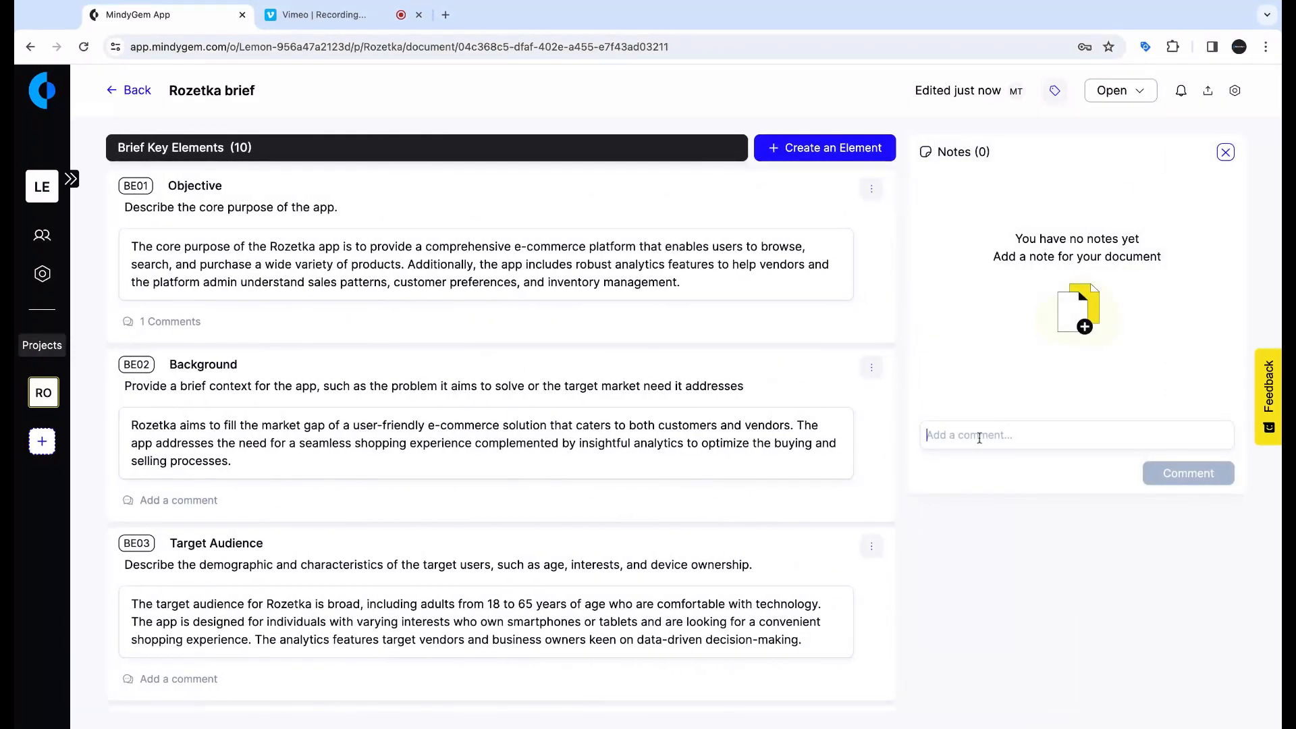
text(not a final version)
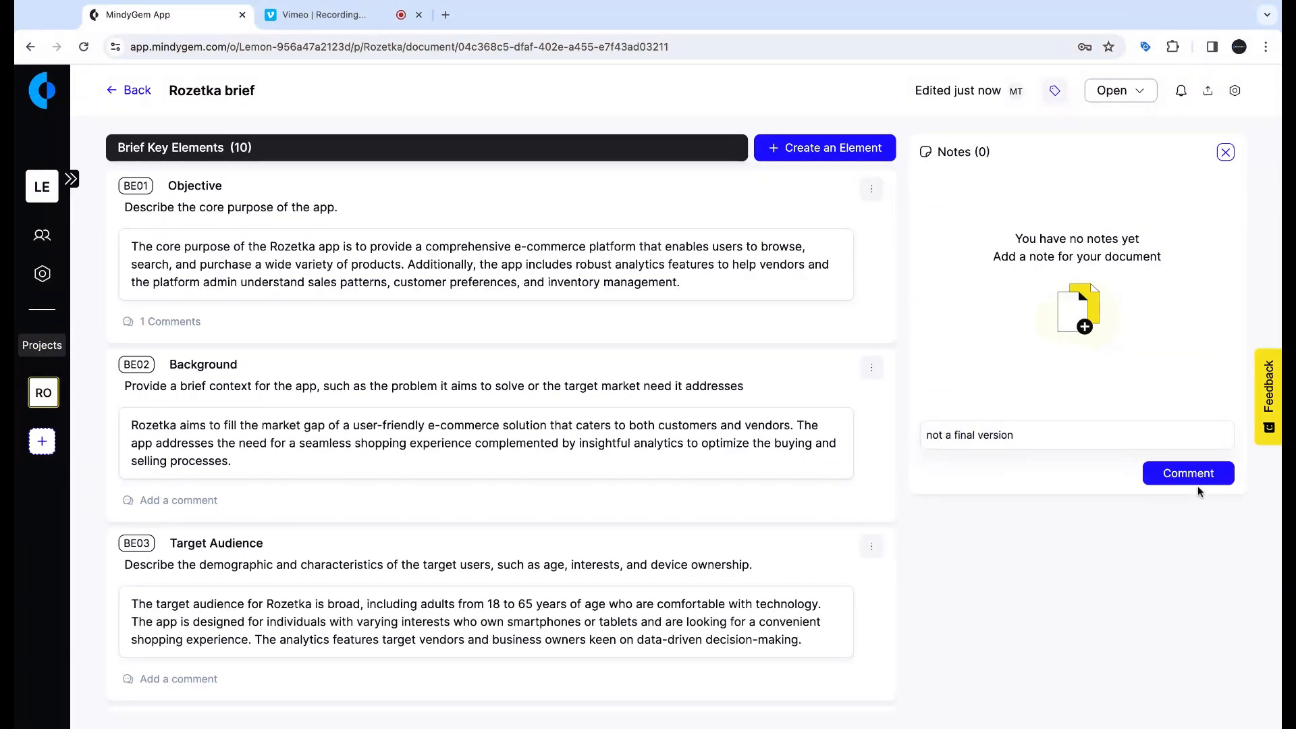
click(1195, 476)
click(1225, 152)
Step: Set the brief's status to Needs Review and add the label client_VMS
click(1120, 91)
click(1109, 171)
click(1005, 90)
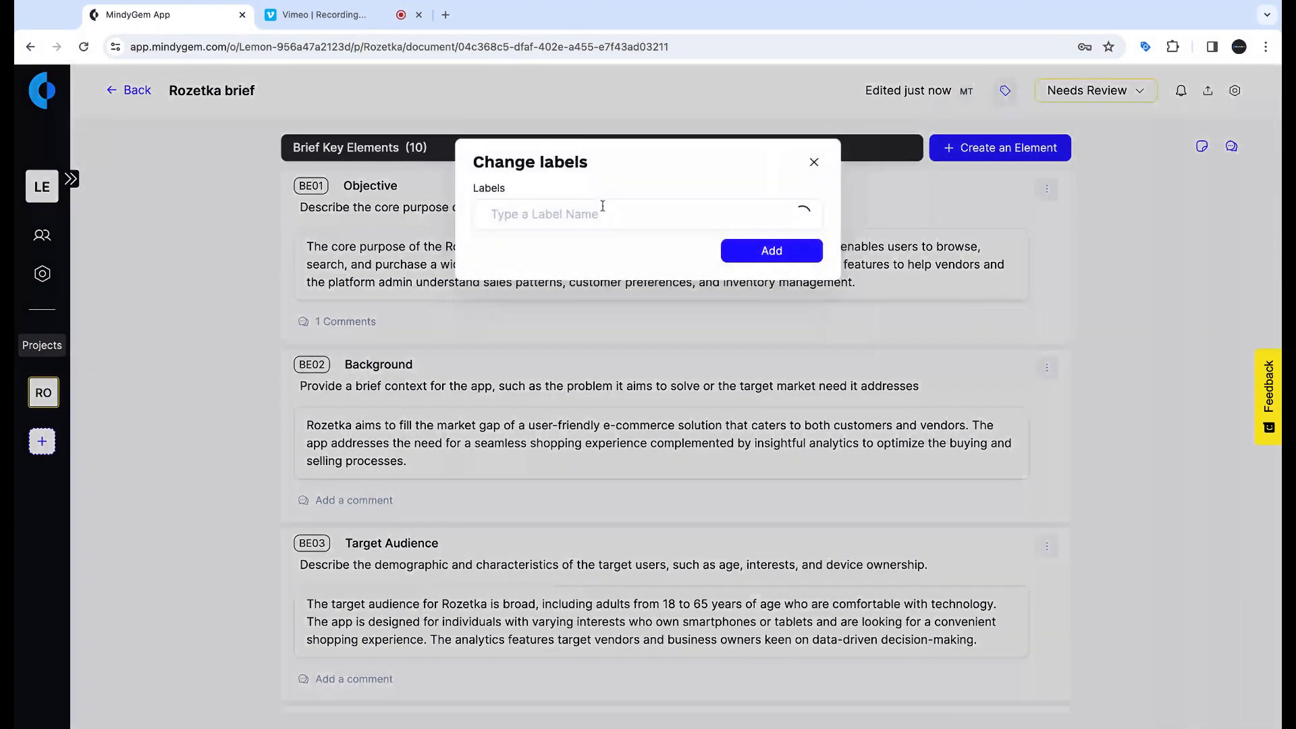
click(598, 209)
text(spr)
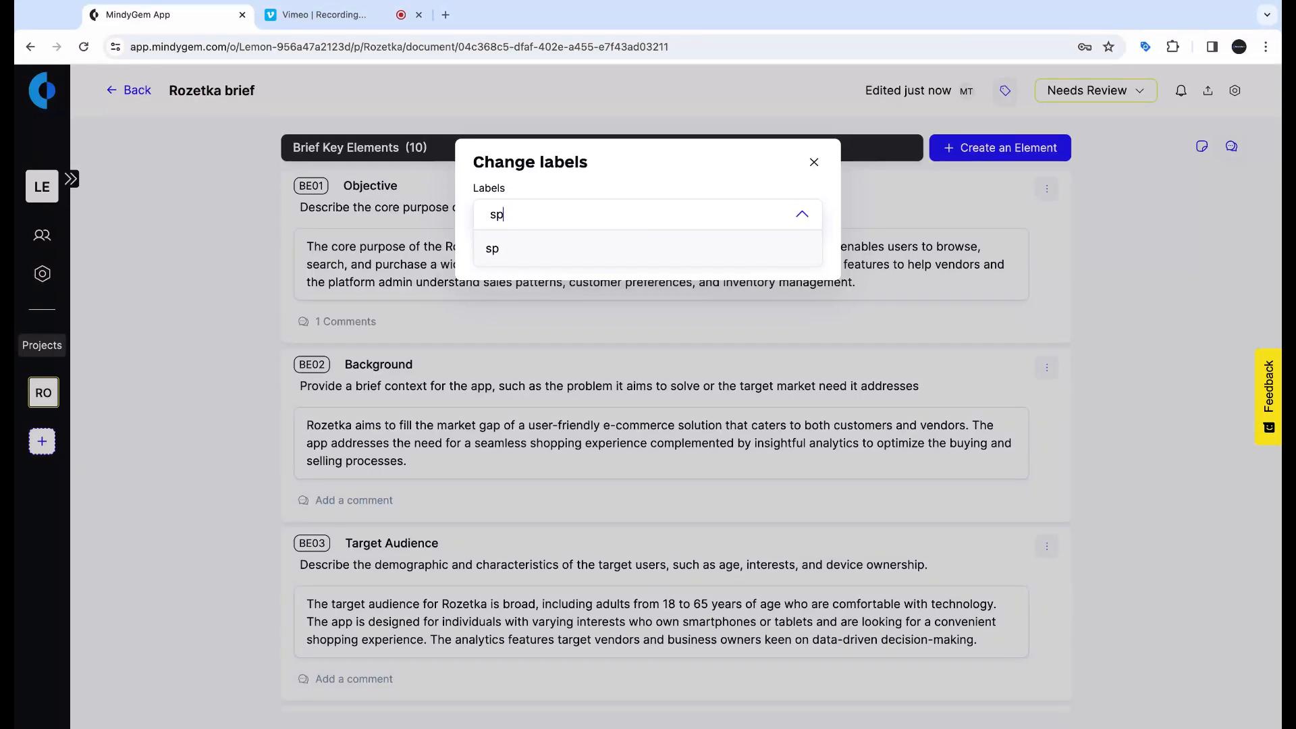
key(BackSpace)
key(BackSpace)
text(client_VMS)
key(Return)
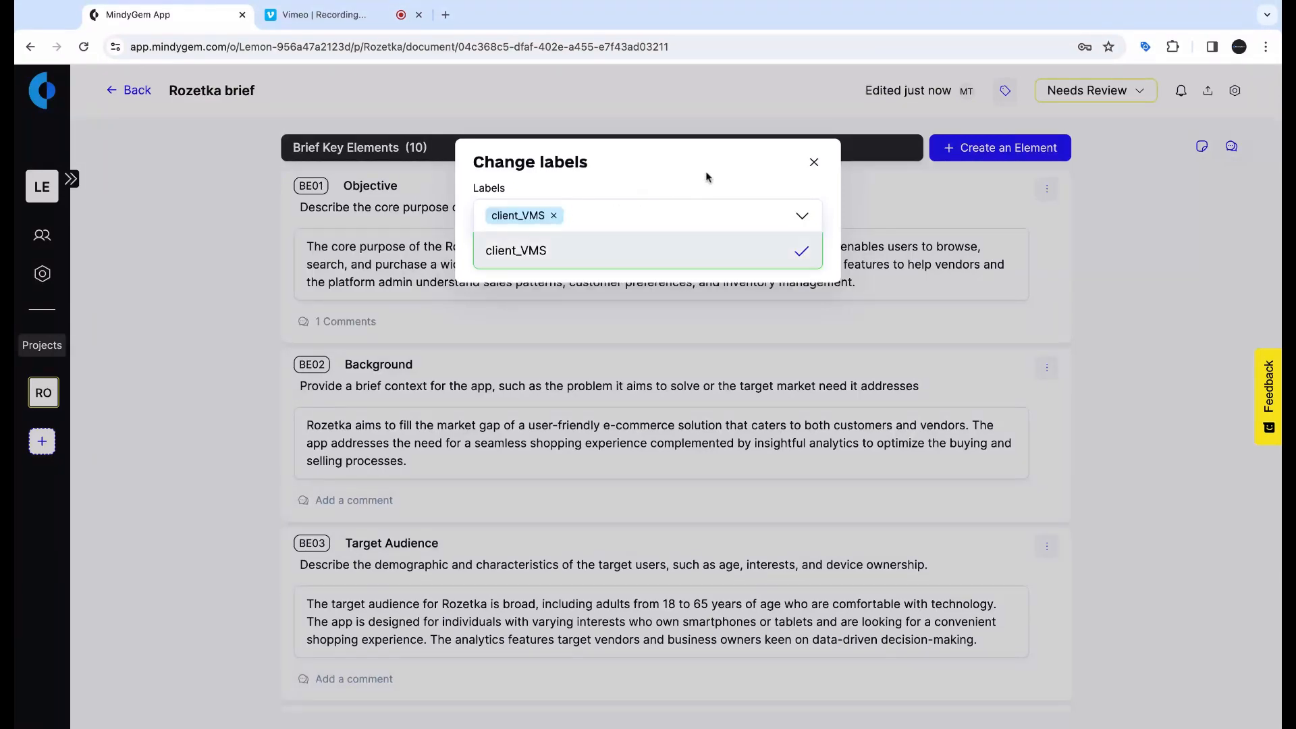
click(1116, 260)
Step: Export the brief as a PDF, look through the downloaded file and close it
click(1207, 100)
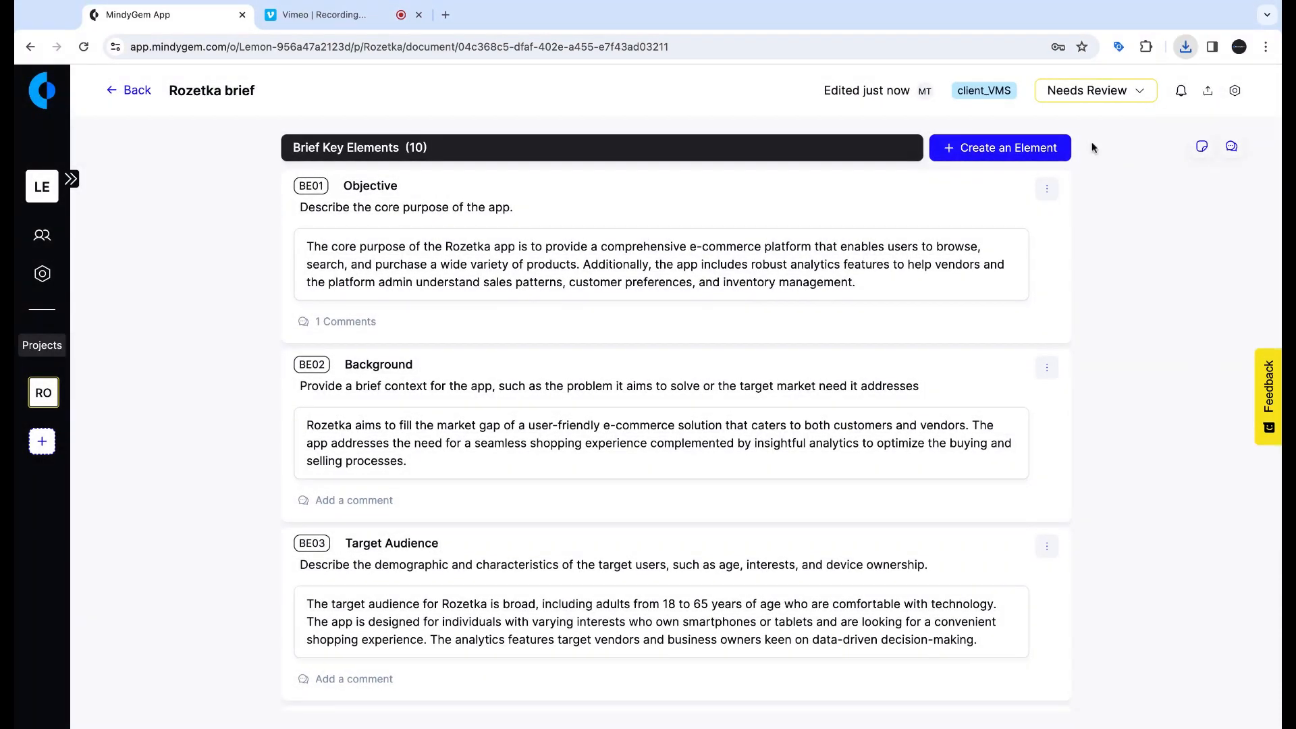
scroll(476, 405, down, 3)
scroll(477, 405, down, 10)
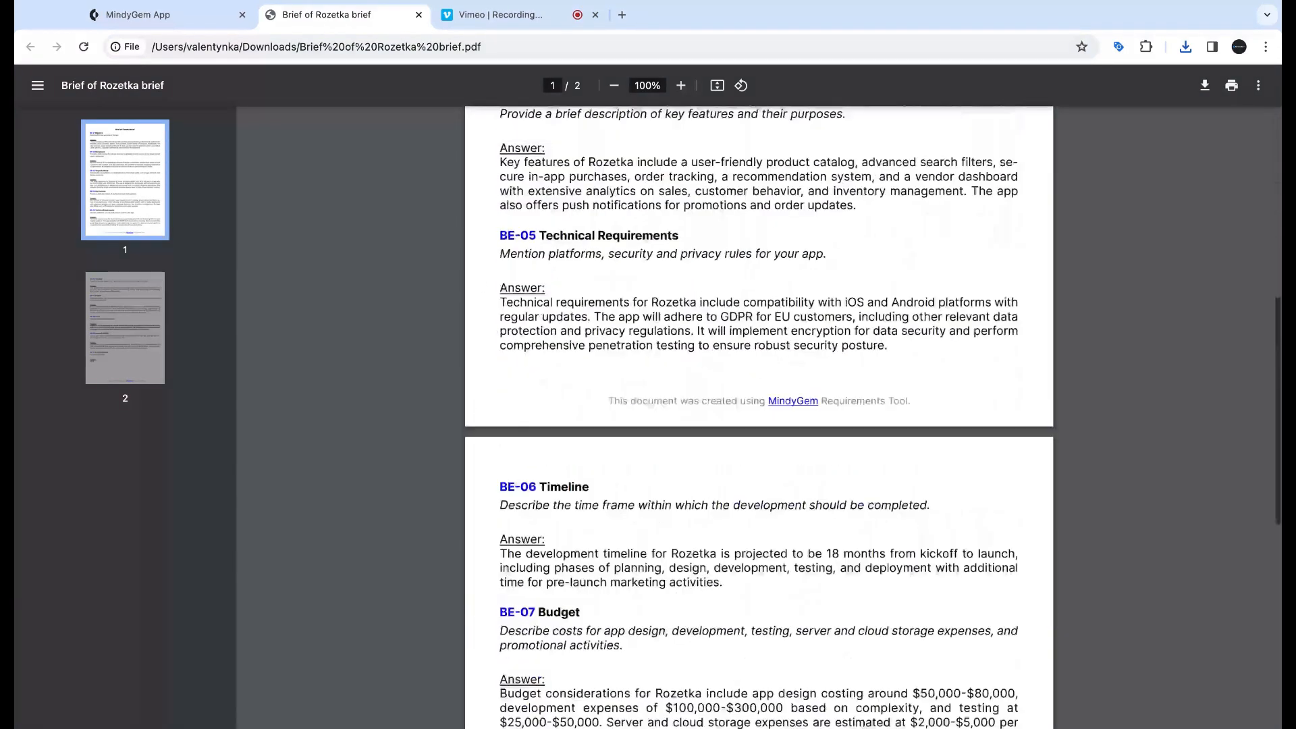
click(419, 14)
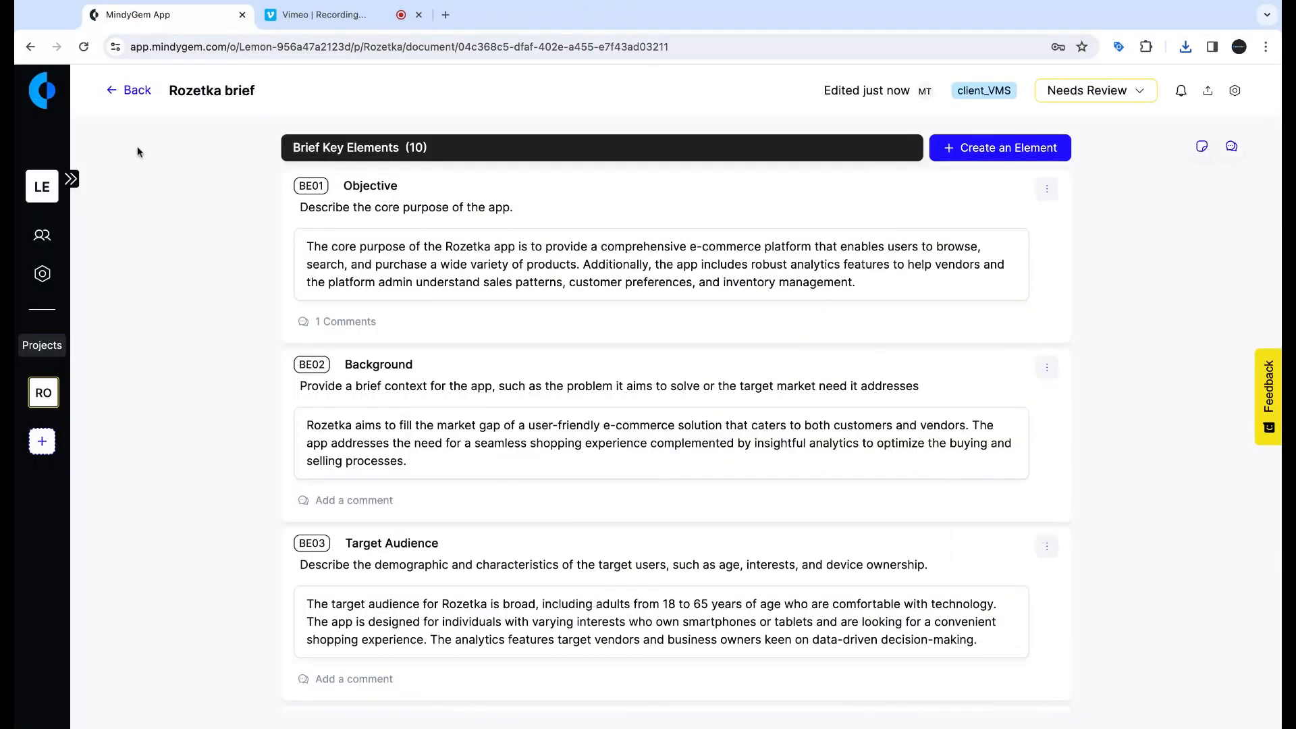
Step: Create an AI-generated project proposal named "Rozetka proposal" with the description "e-commerce platform with analytics"
click(139, 92)
click(185, 258)
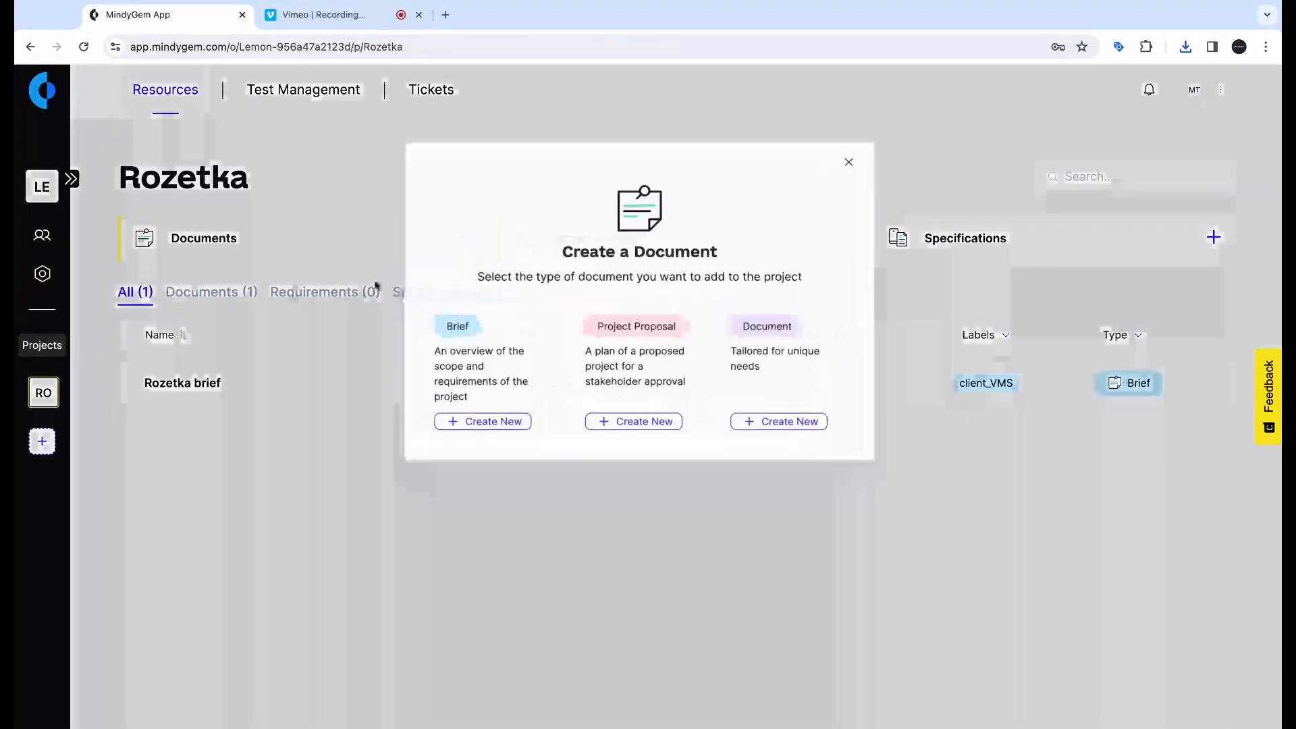
click(638, 427)
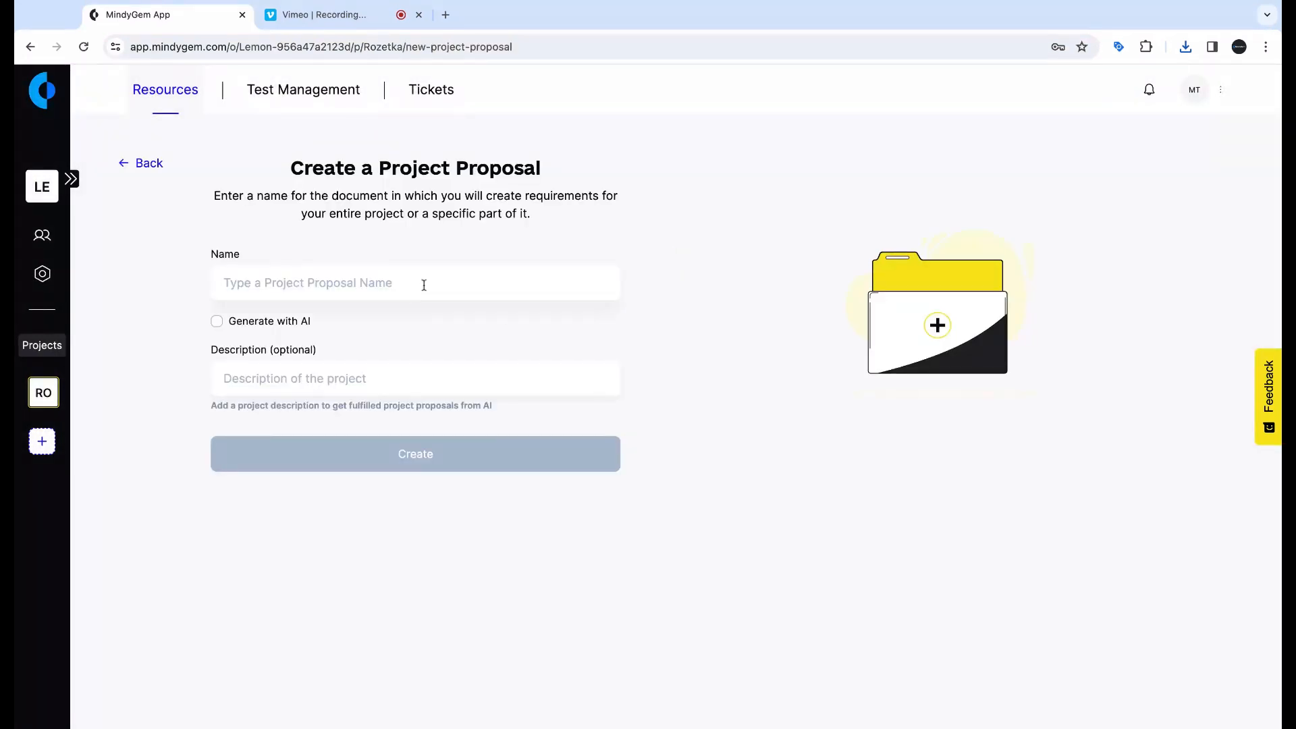
click(411, 274)
text(Rozetka proposal)
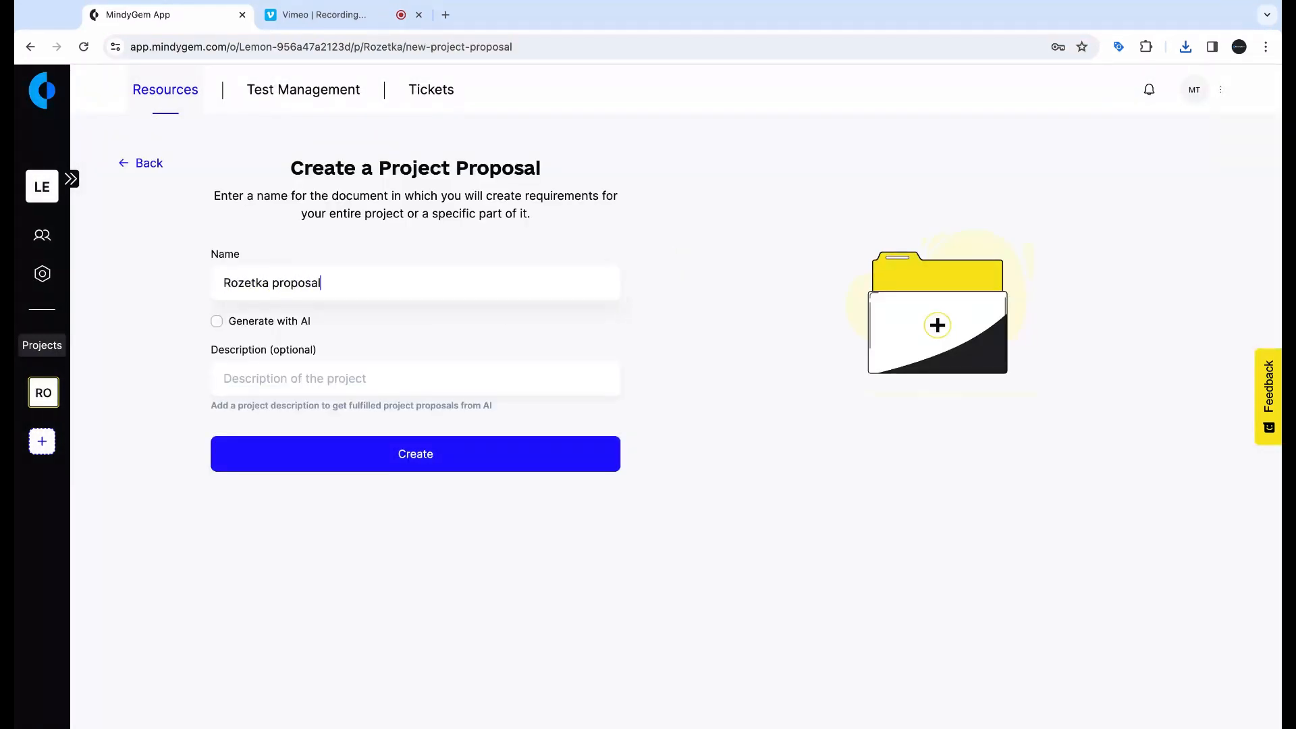
click(237, 322)
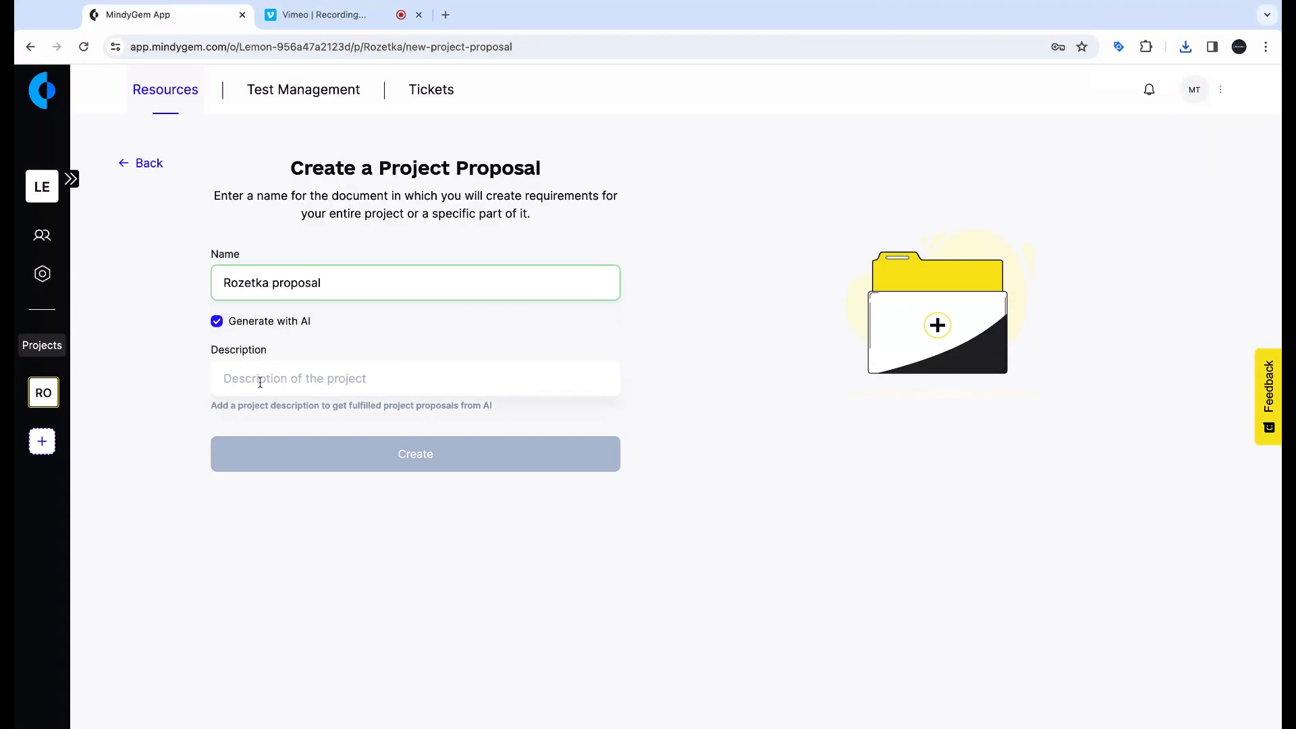
click(260, 382)
text(e-commerce platform with analytics)
click(405, 452)
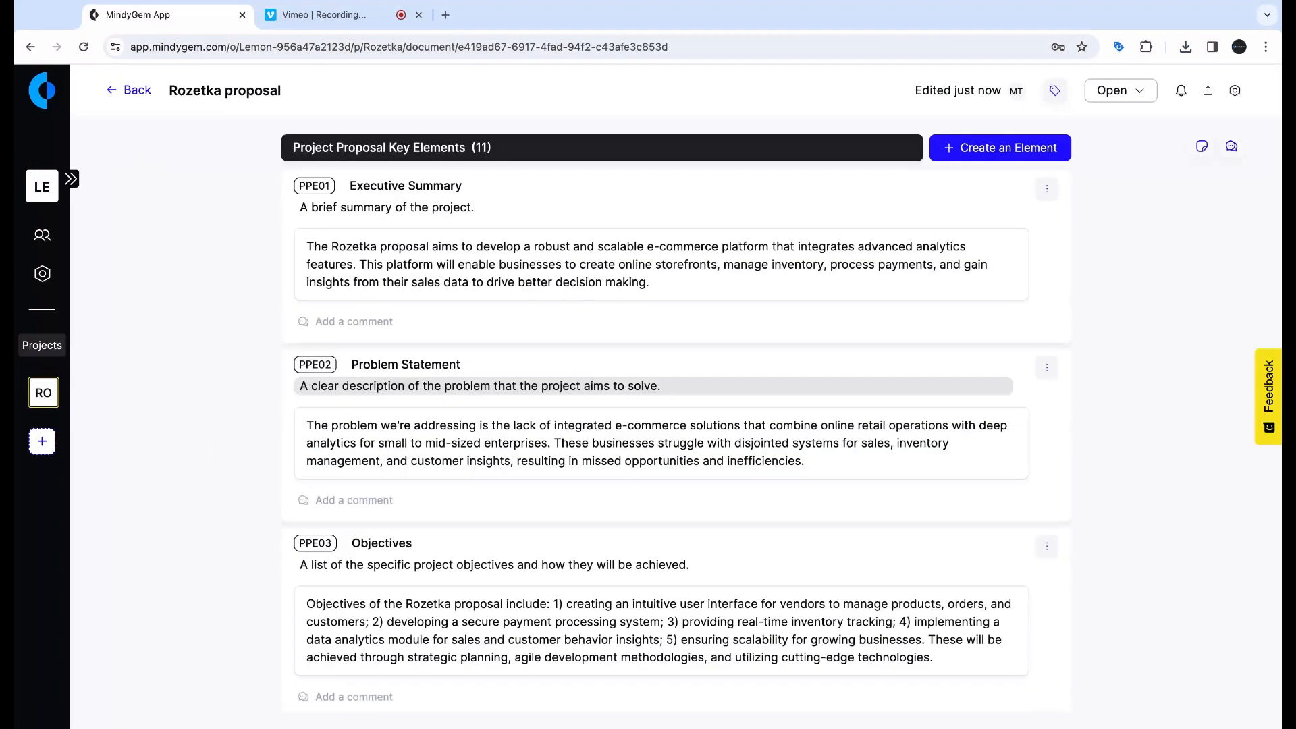
Step: Look through the proposal's key elements and set its status to Complete
scroll(1044, 405, down, 20)
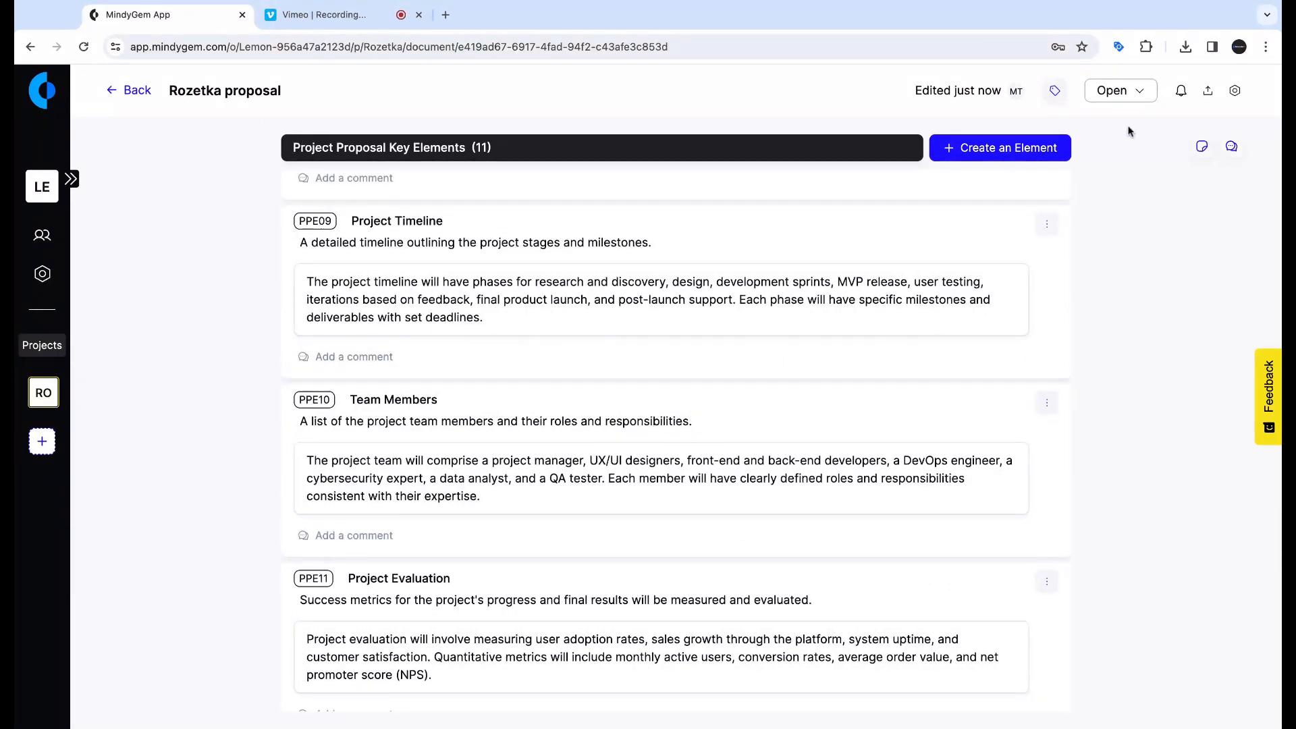
click(1117, 94)
click(1108, 225)
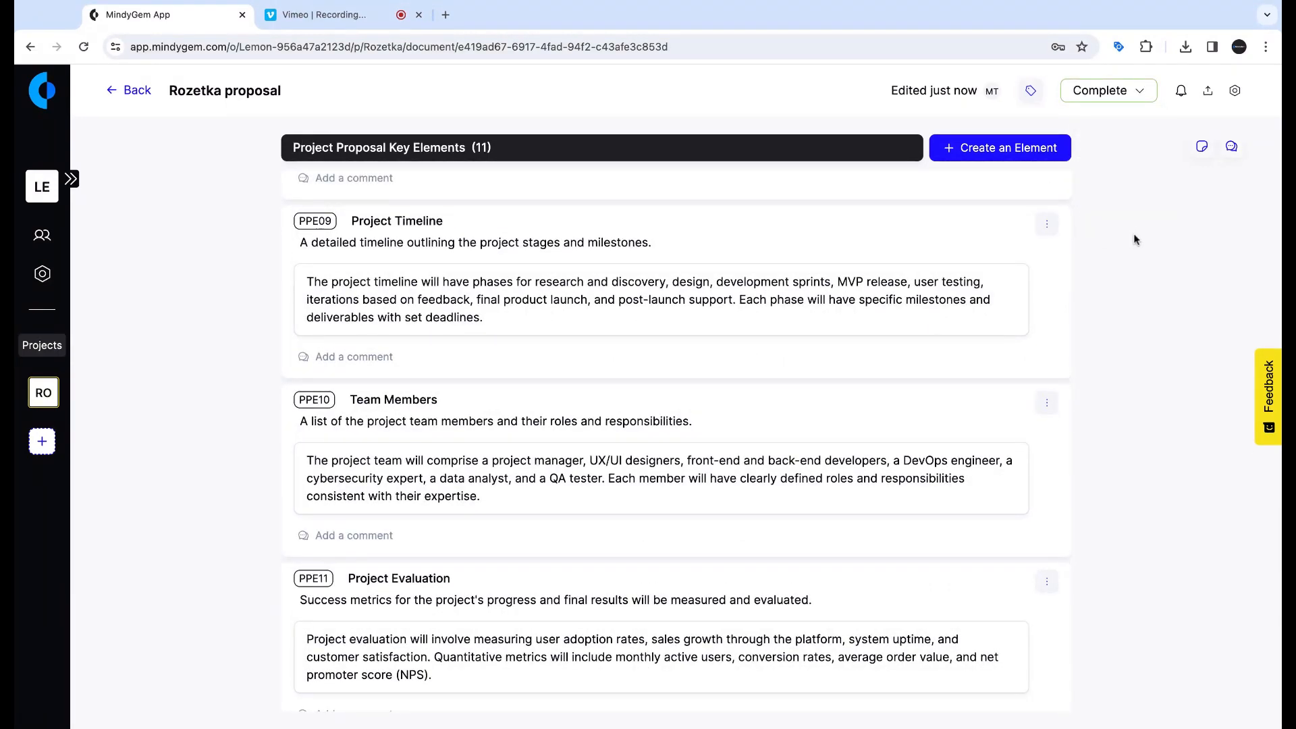
Step: Create an epic named "Feedback and reviews" with AI-generated related user stories and the description "e-commerce platform with analytics"
click(136, 92)
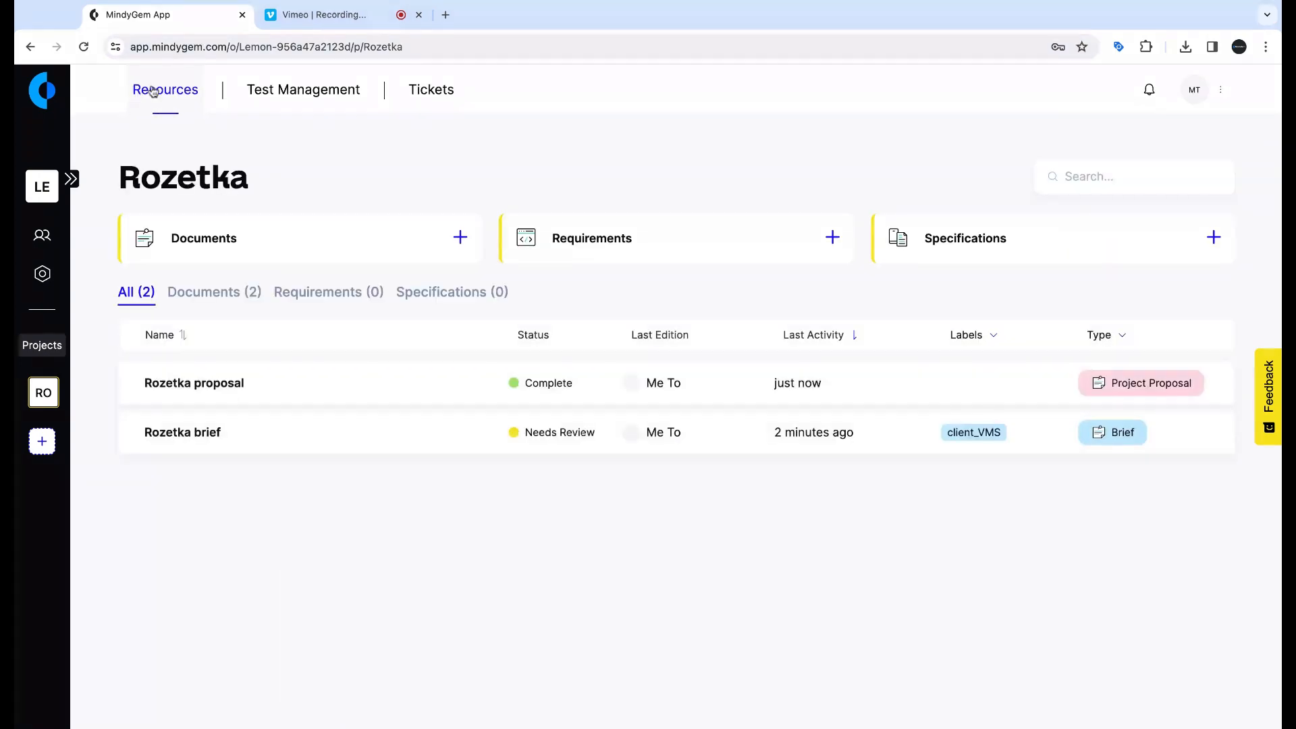
click(624, 243)
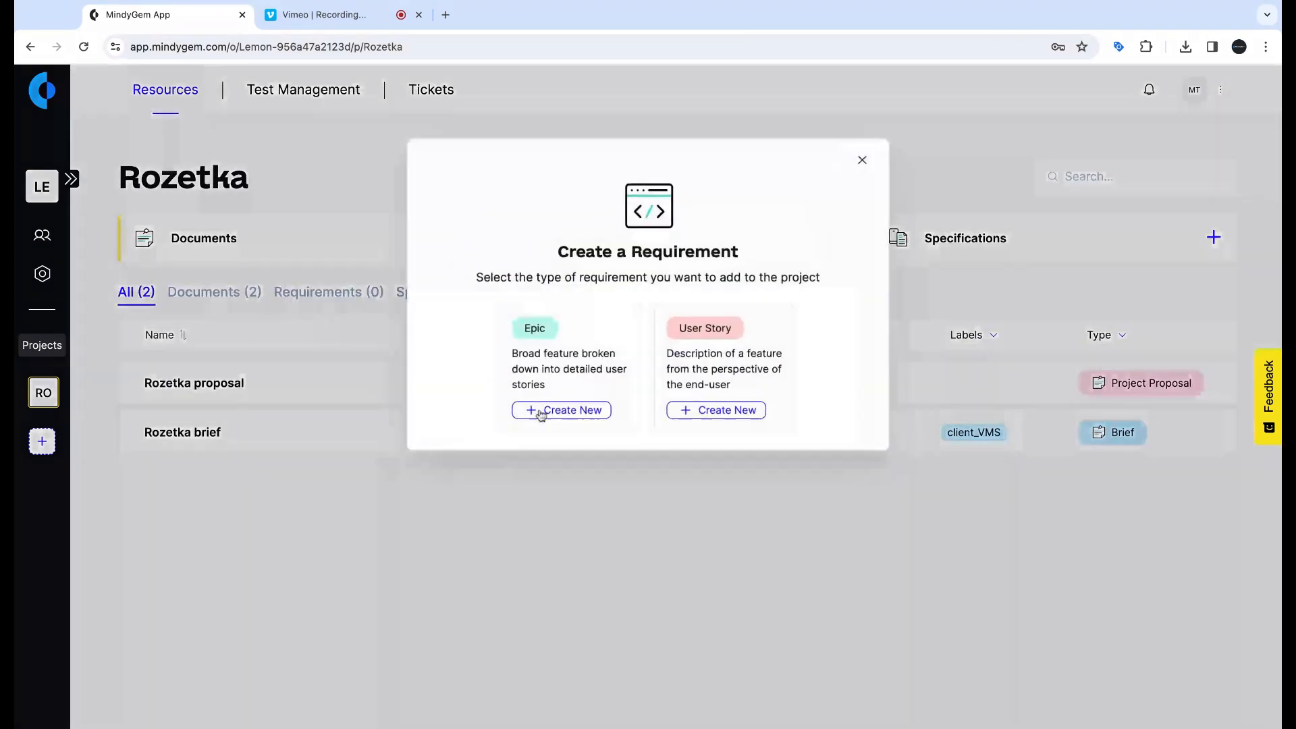
click(540, 410)
text(Feddback a)
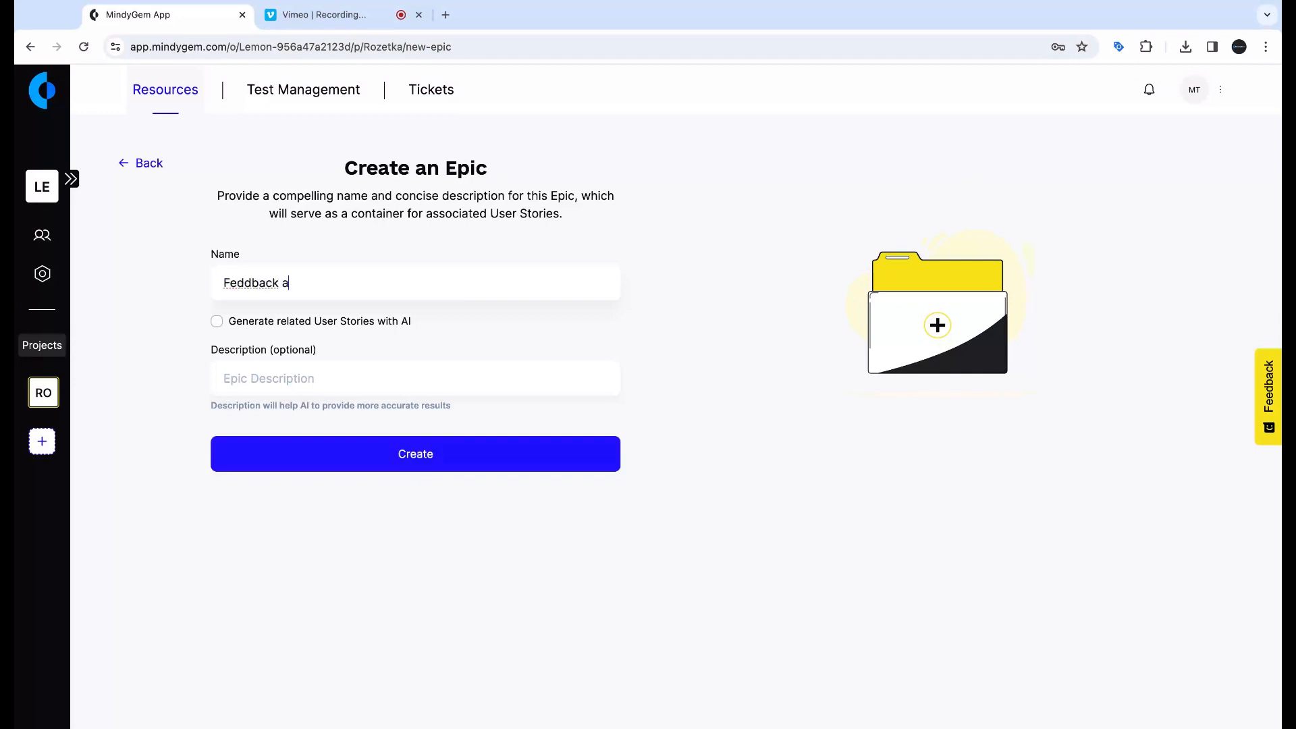
text(s)
click(217, 321)
click(337, 381)
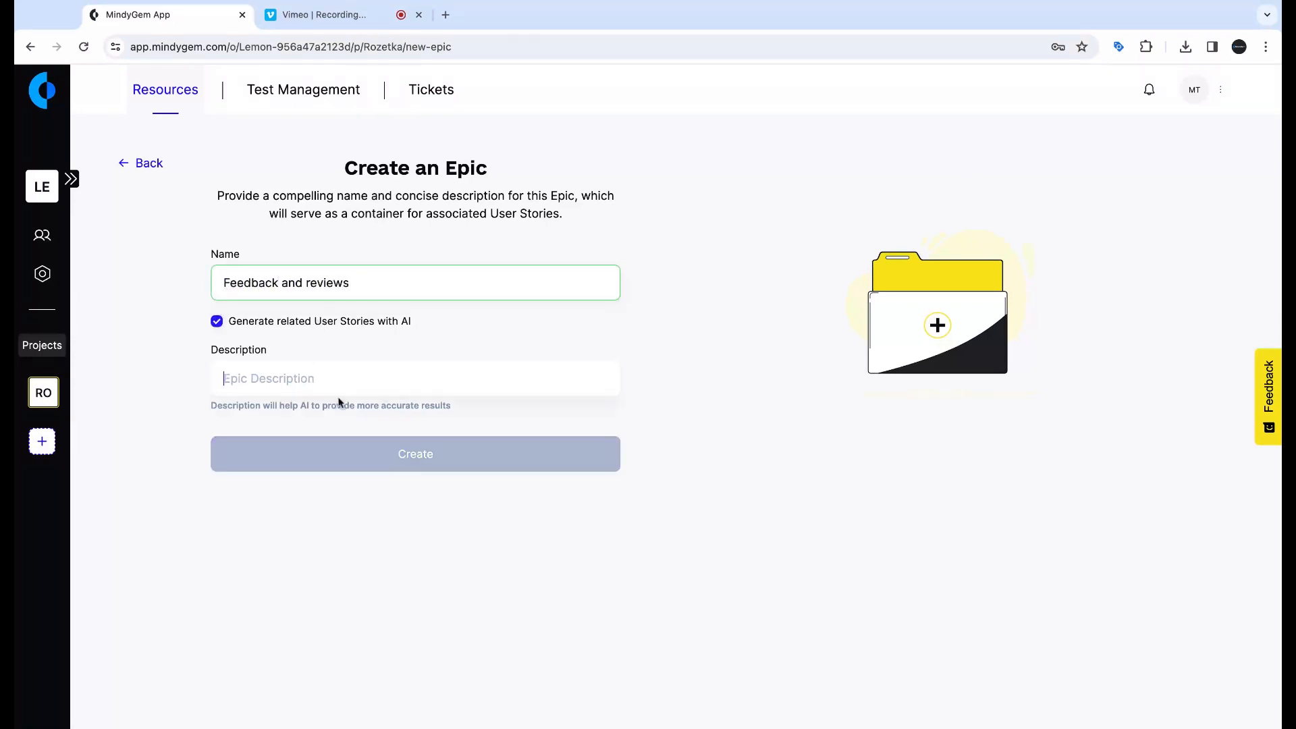
click(337, 413)
click(432, 454)
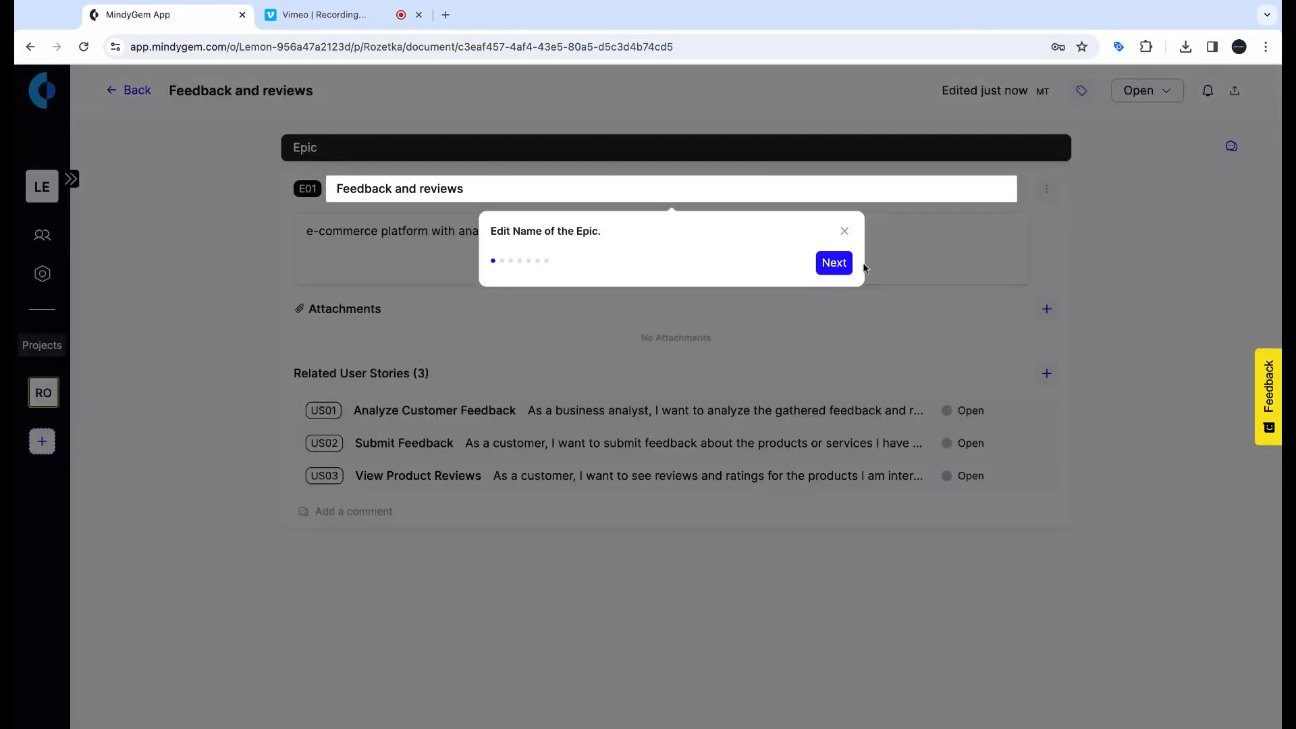
click(844, 232)
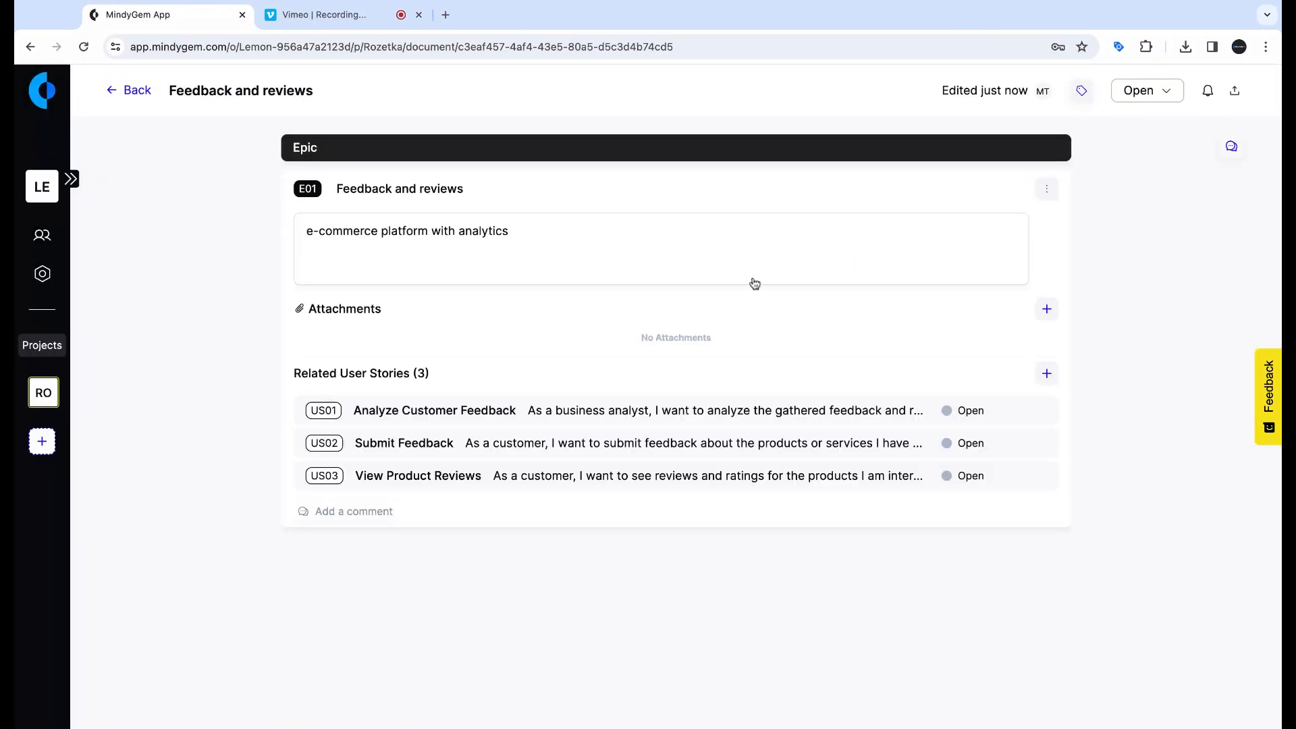
Step: In the Analyze Customer Feedback user story, apply the AI-suggested statement with the persona changed to "administrator"
click(572, 413)
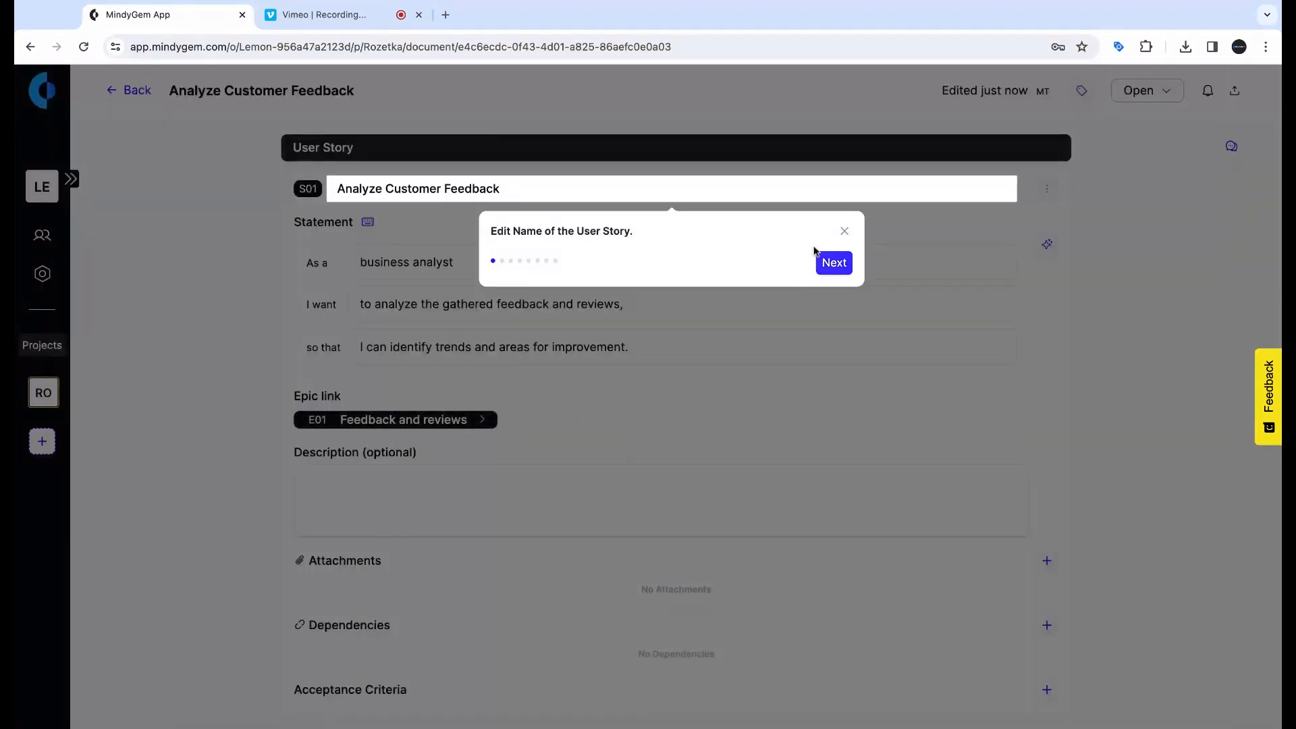
click(845, 231)
click(859, 198)
click(1047, 189)
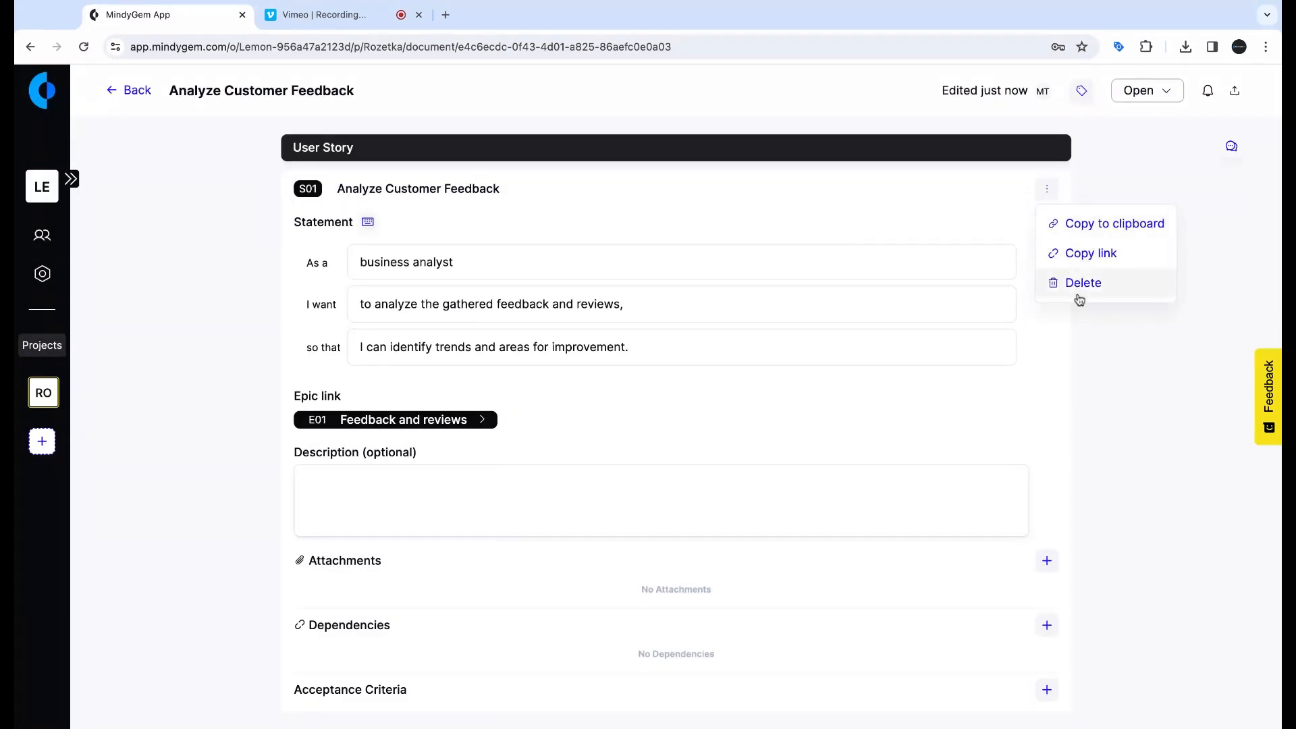
click(1079, 268)
click(1047, 247)
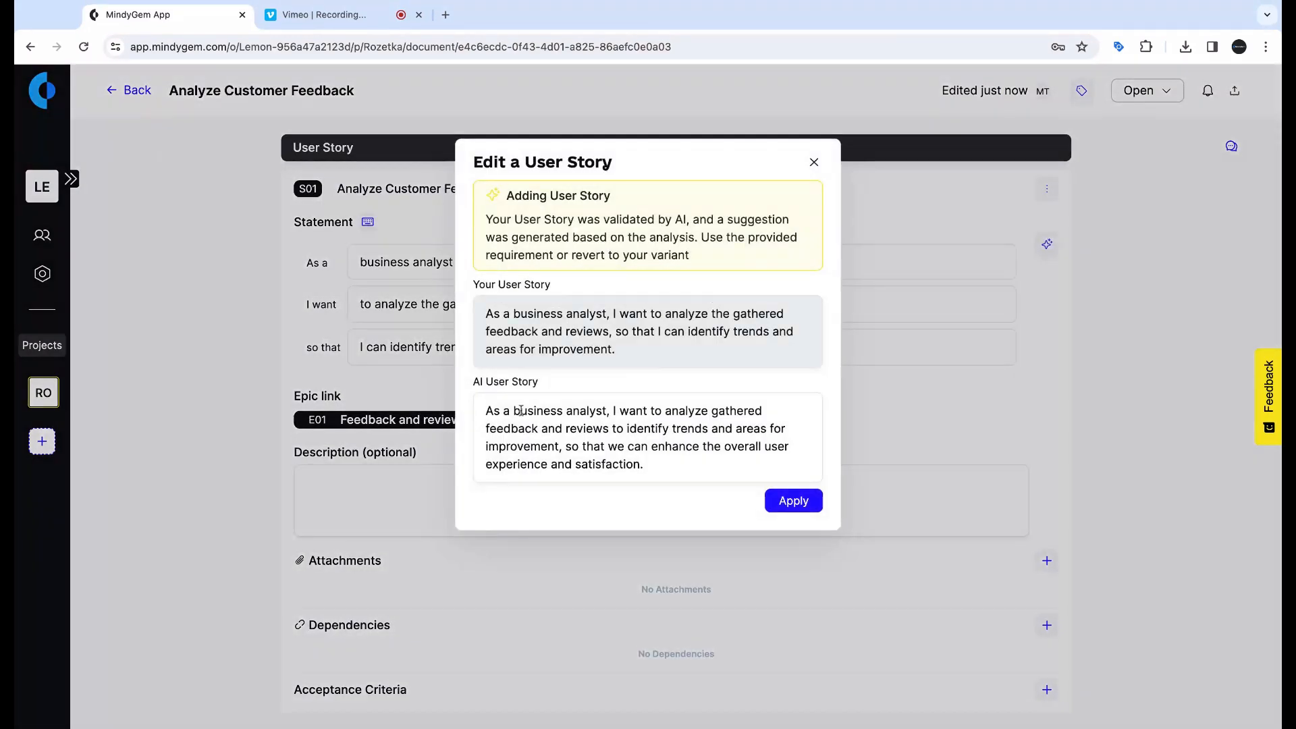
drag(515, 408, 607, 411)
text(administrator)
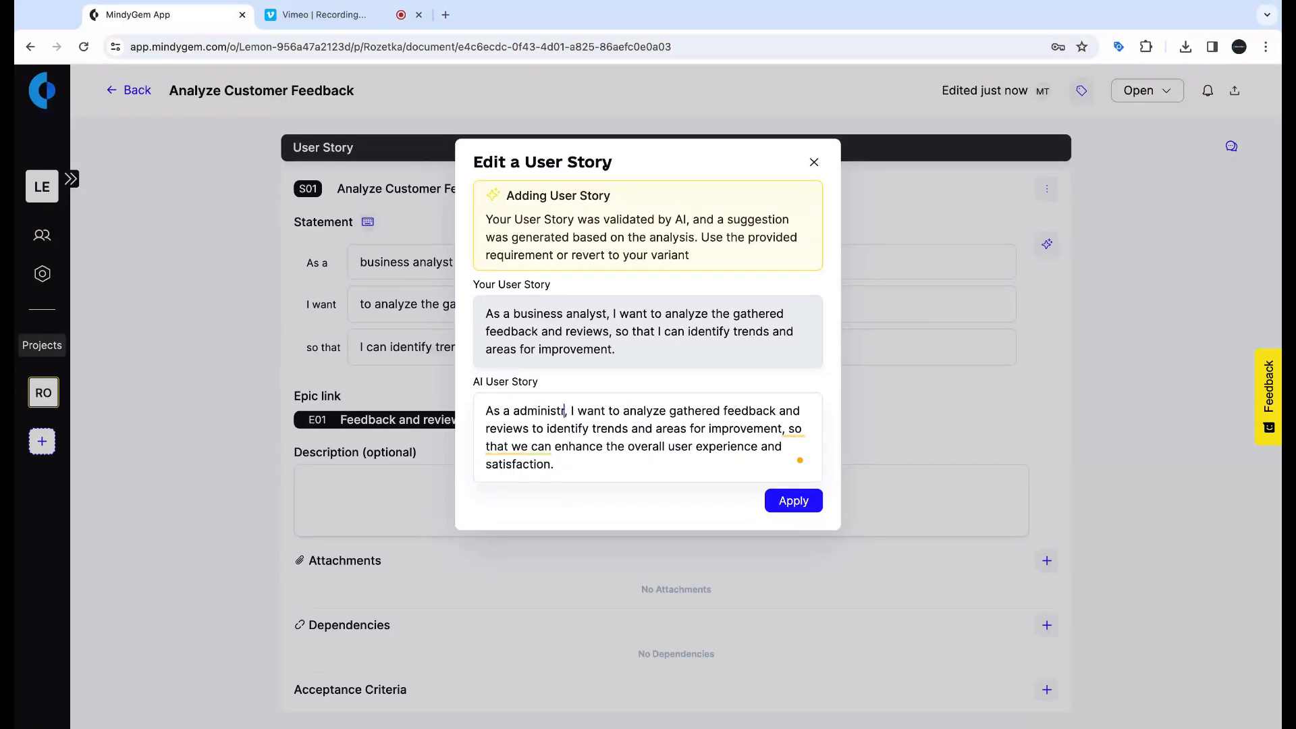
click(792, 500)
Step: Attach pictures.jpeg to the user story and add the Submit Feedback story as a dependency
scroll(498, 428, down, 1)
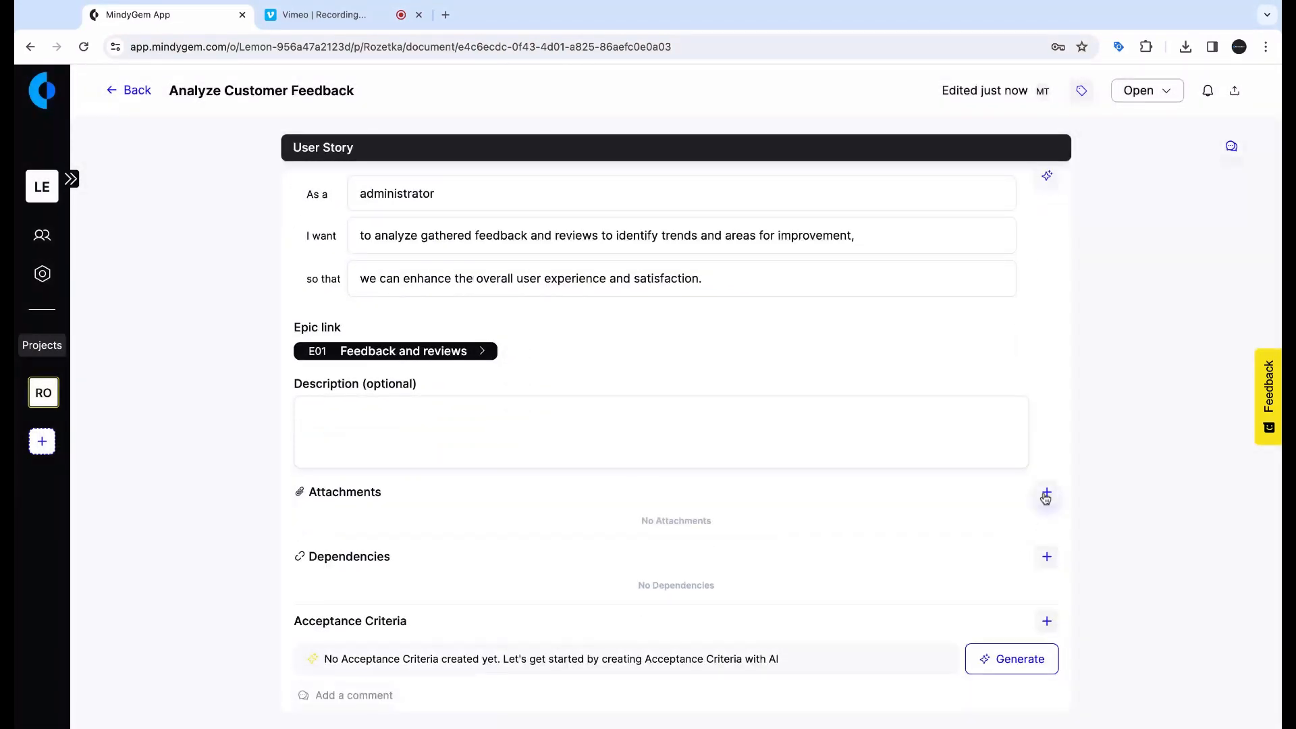
click(1047, 556)
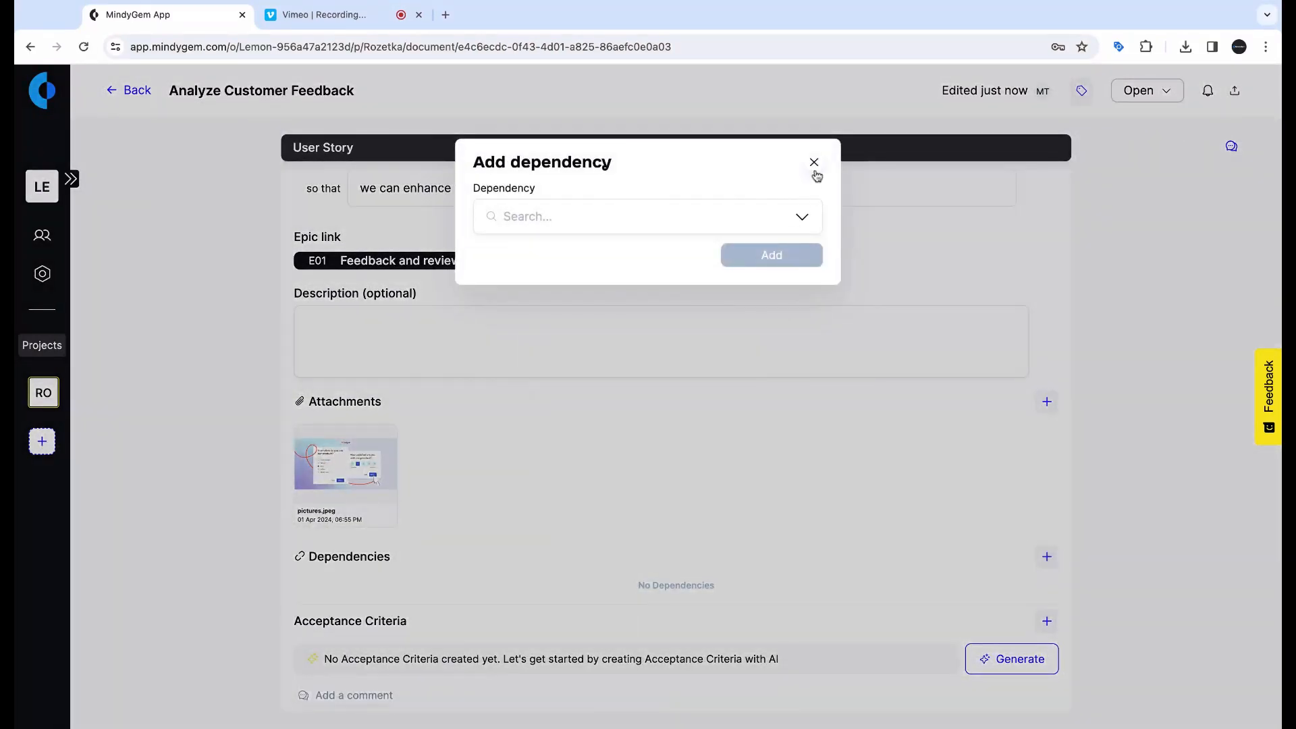
click(801, 219)
click(588, 257)
click(771, 254)
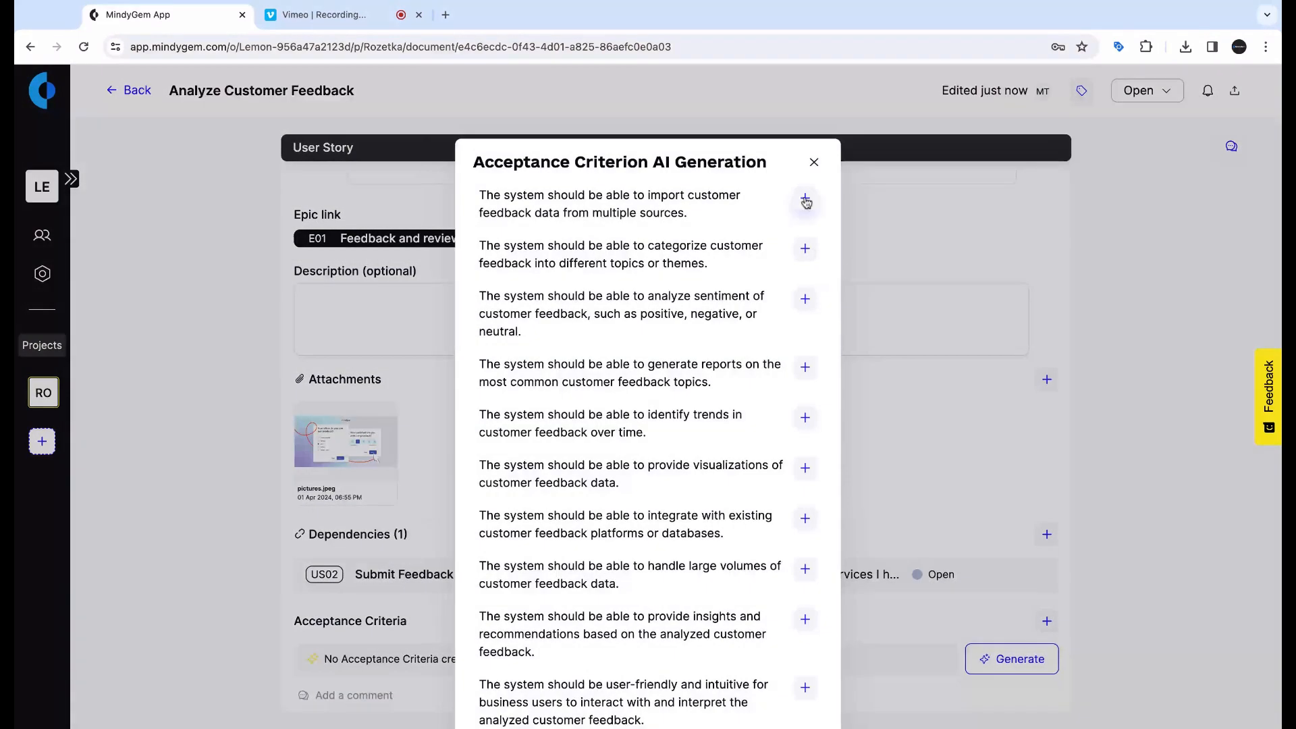
Step: Add and save the AI-generated acceptance criteria on data import, categorization, topic reports, trends over time, large data volumes and user-friendliness
click(805, 201)
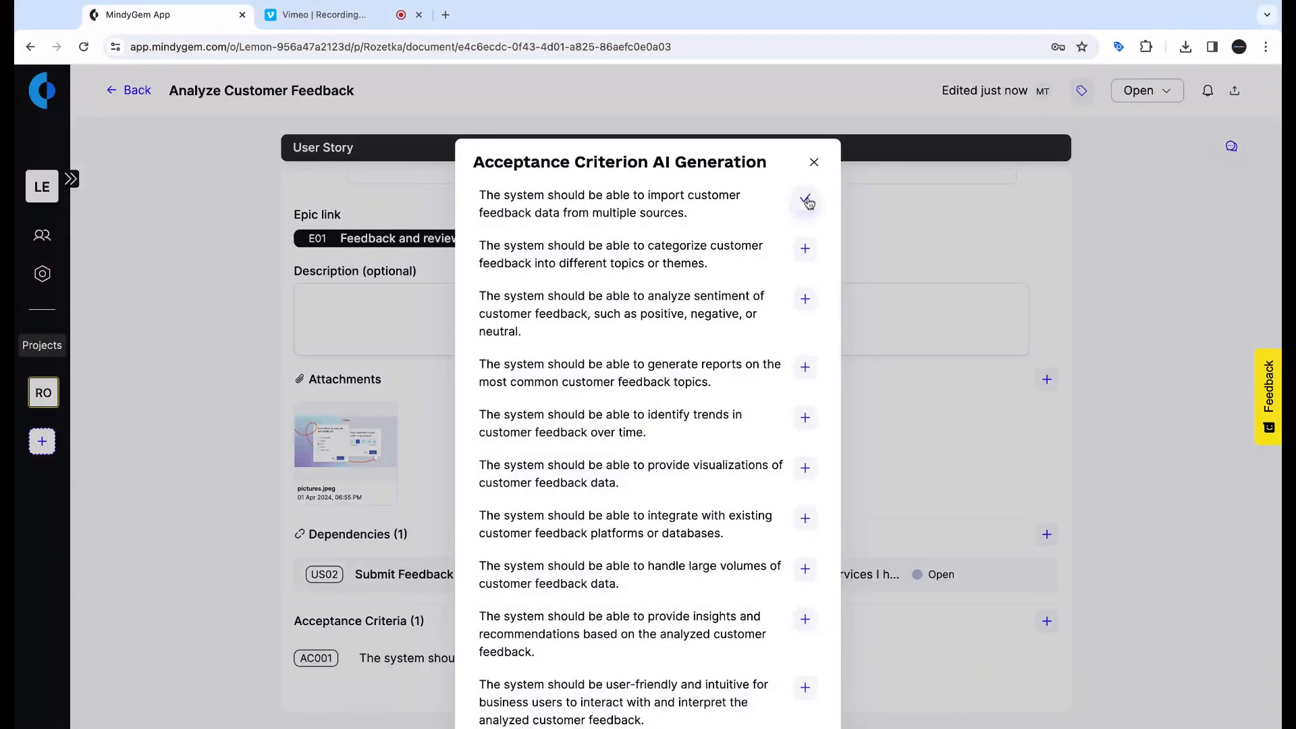
click(805, 250)
scroll(807, 284, down, 2)
click(804, 302)
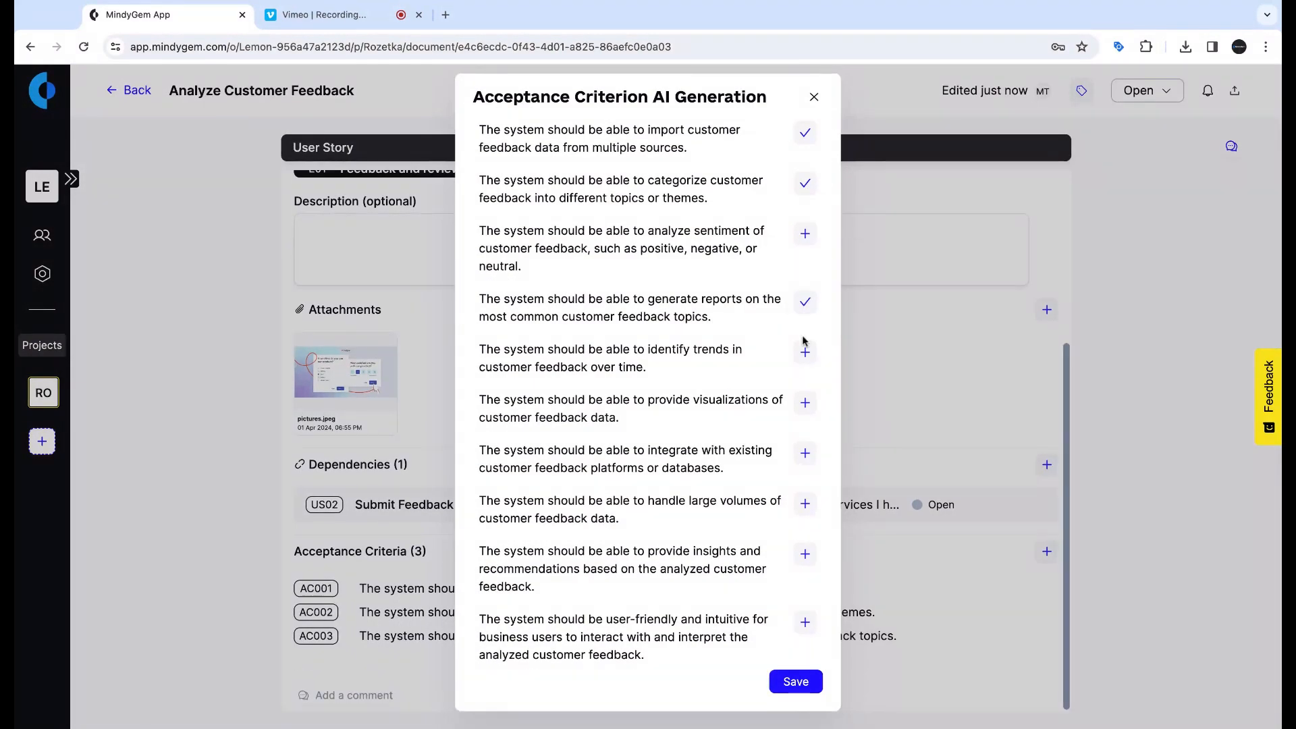
click(805, 354)
click(804, 505)
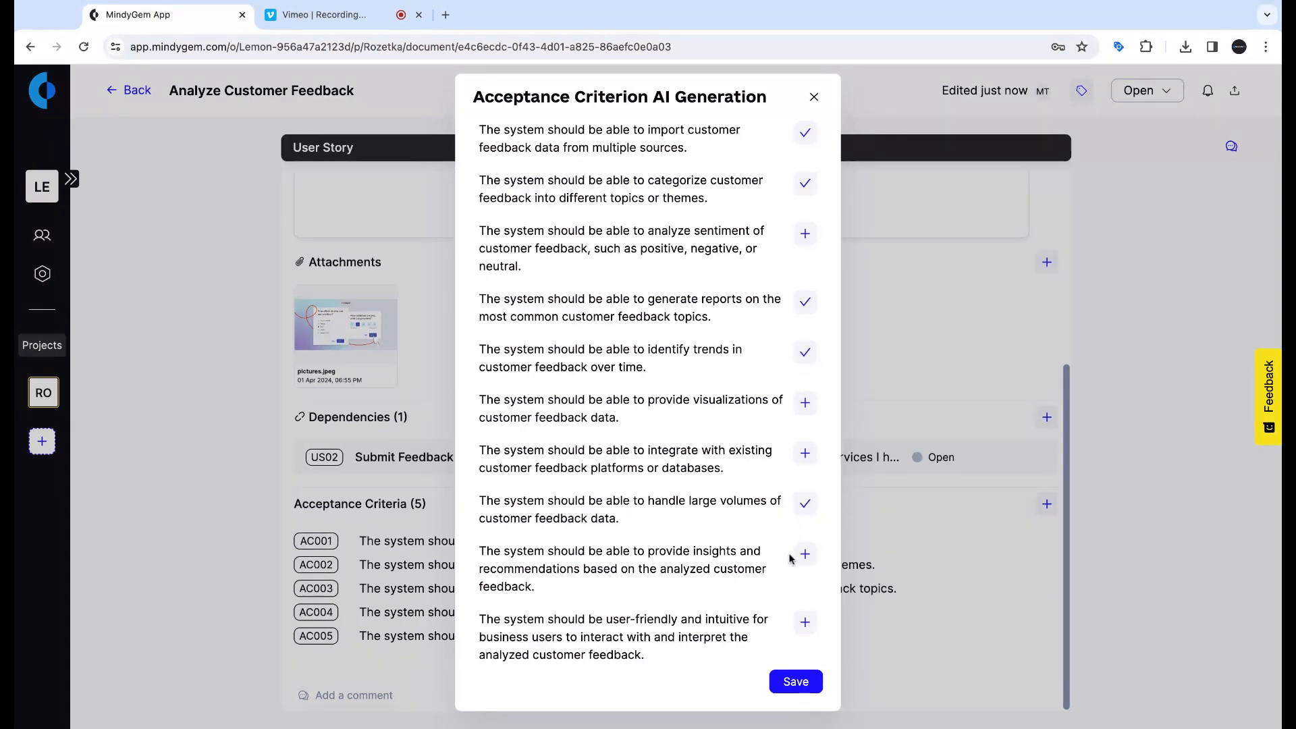
click(803, 622)
click(807, 685)
Step: Refine the acceptance criterion about importing feedback data with AI and delete the one about handling large data volumes
click(783, 506)
click(1046, 504)
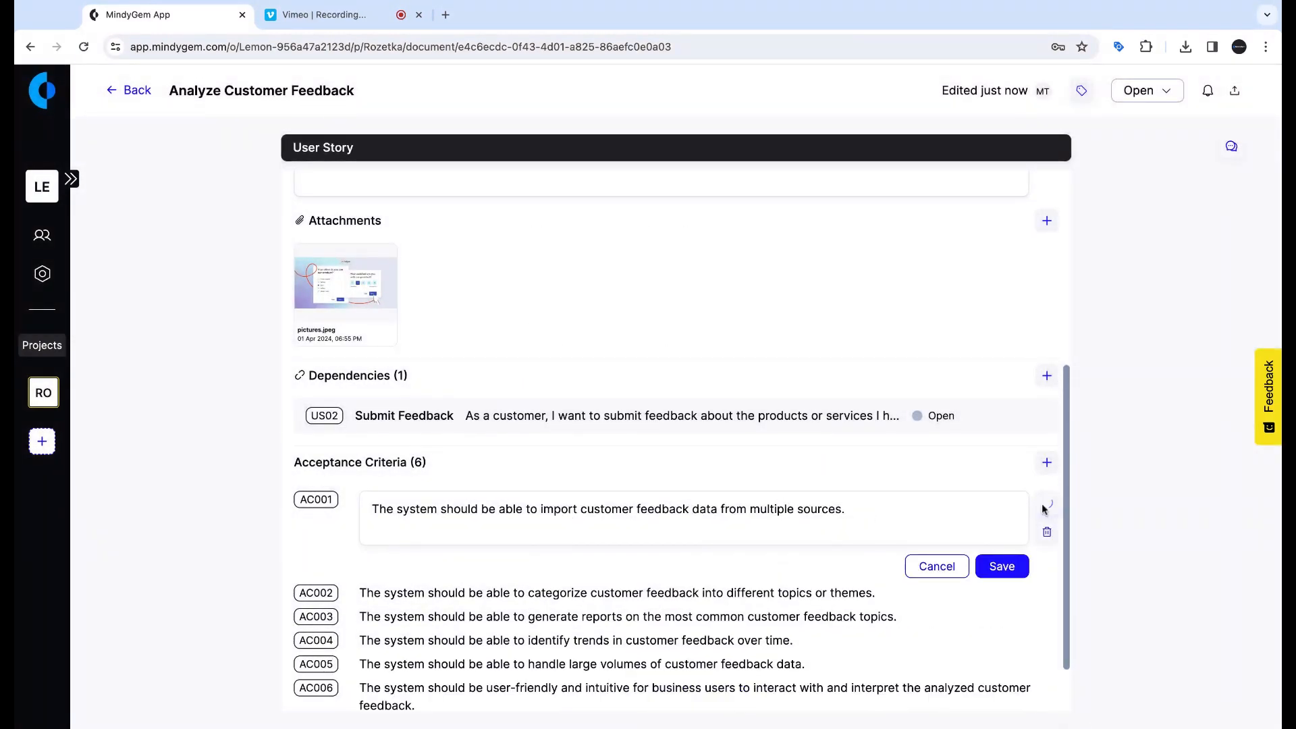
click(768, 499)
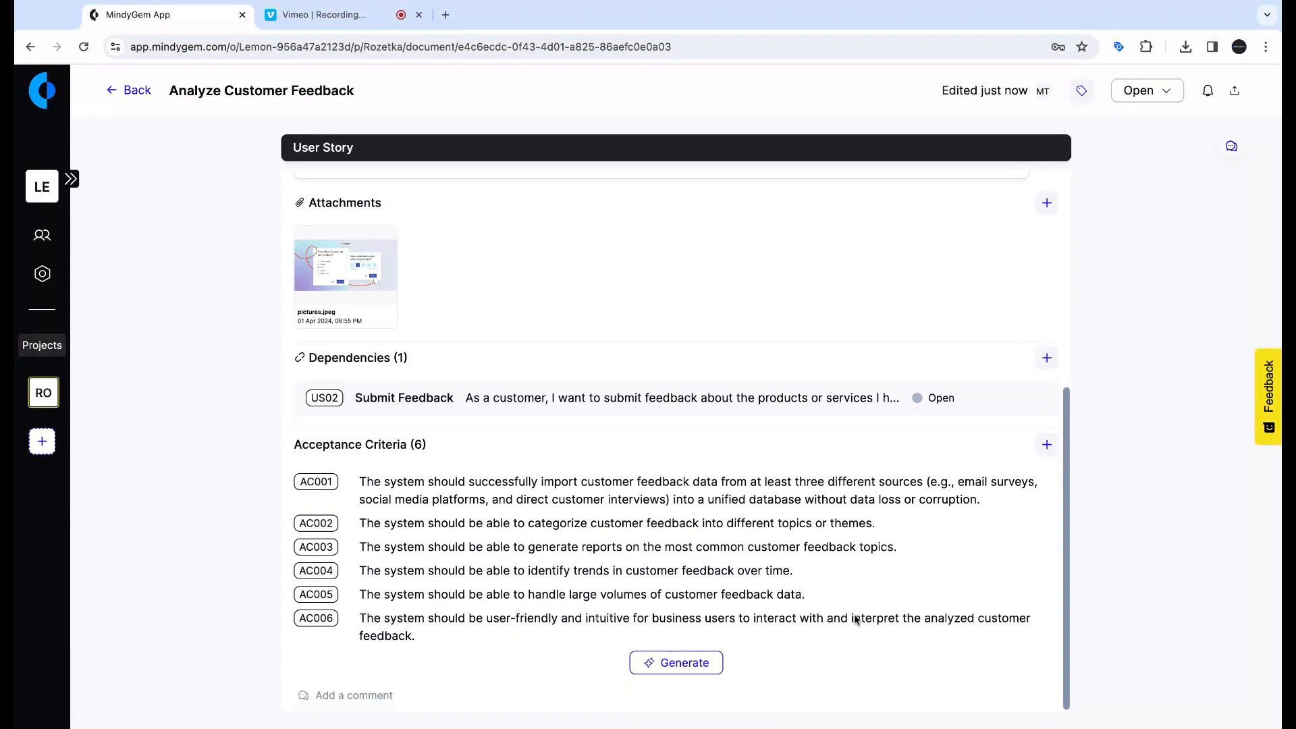
click(824, 595)
click(1045, 626)
click(798, 429)
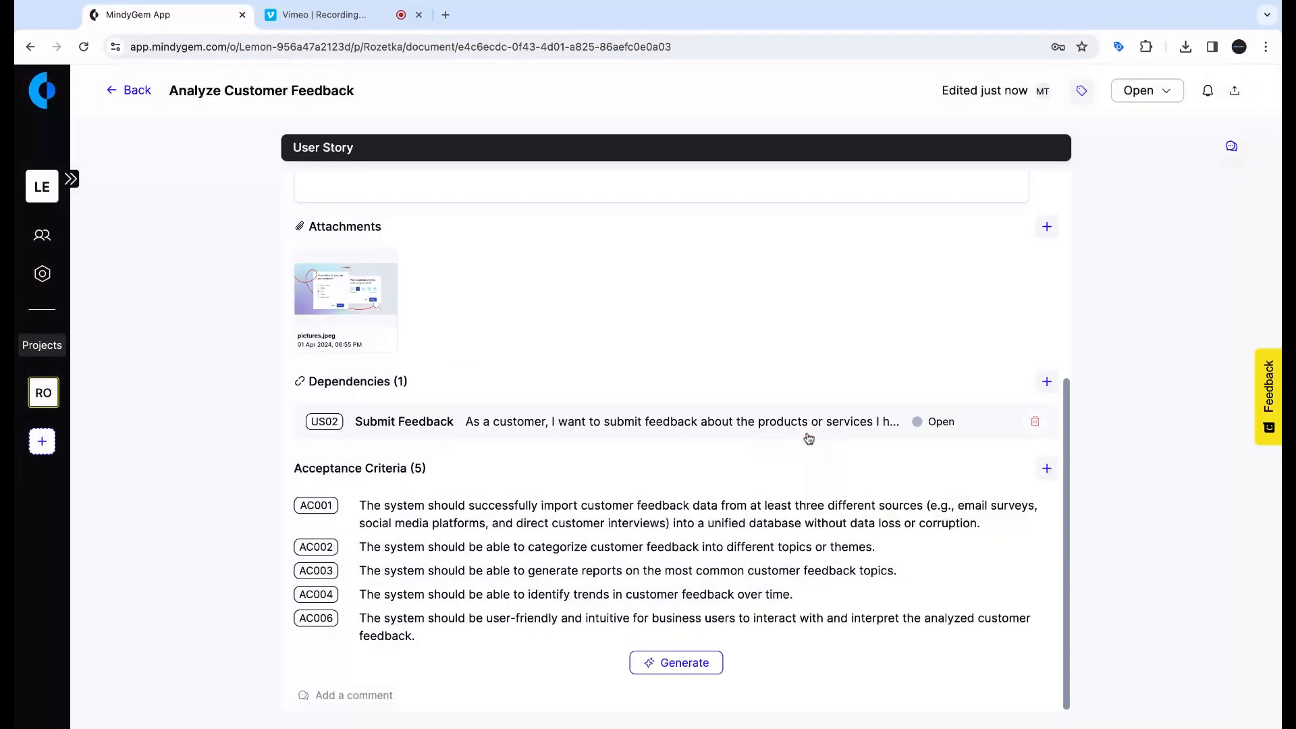
Step: Add the comment "well done" to the Analyze Customer Feedback user story and close the comments
scroll(856, 495, up, 5)
click(1233, 148)
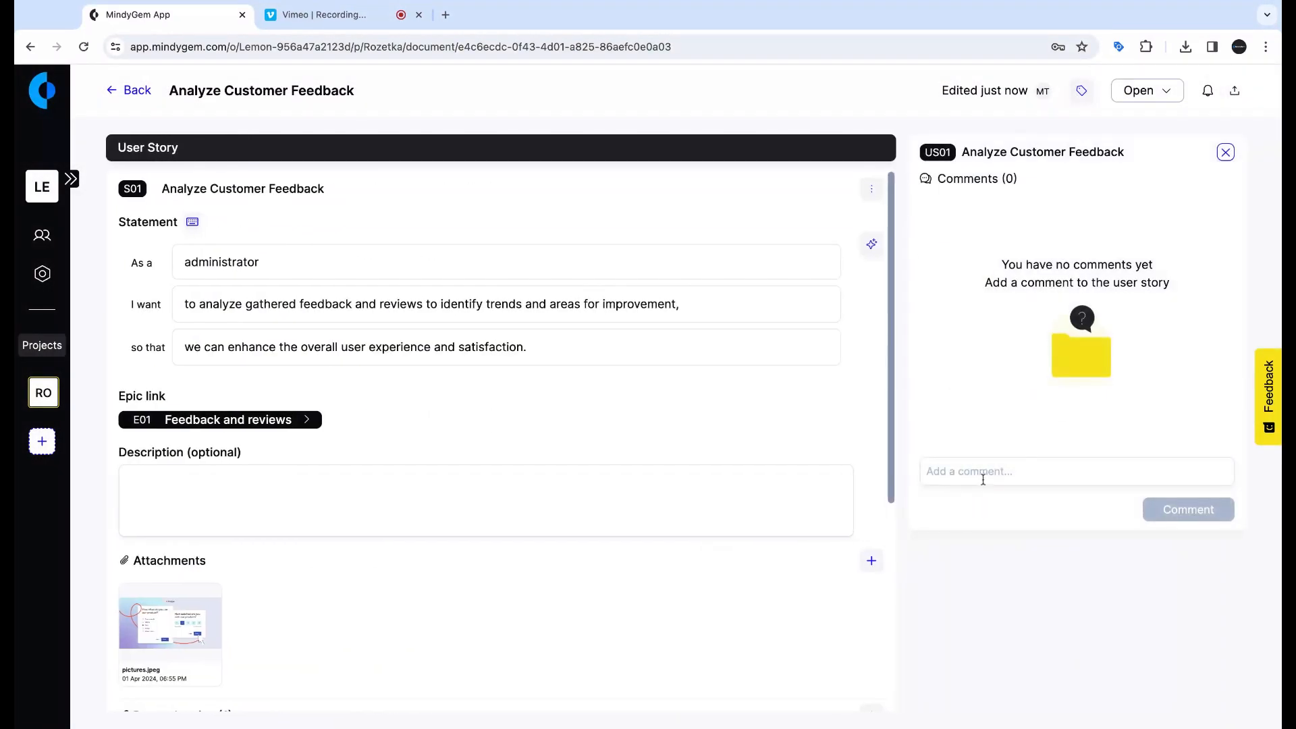
text(well done)
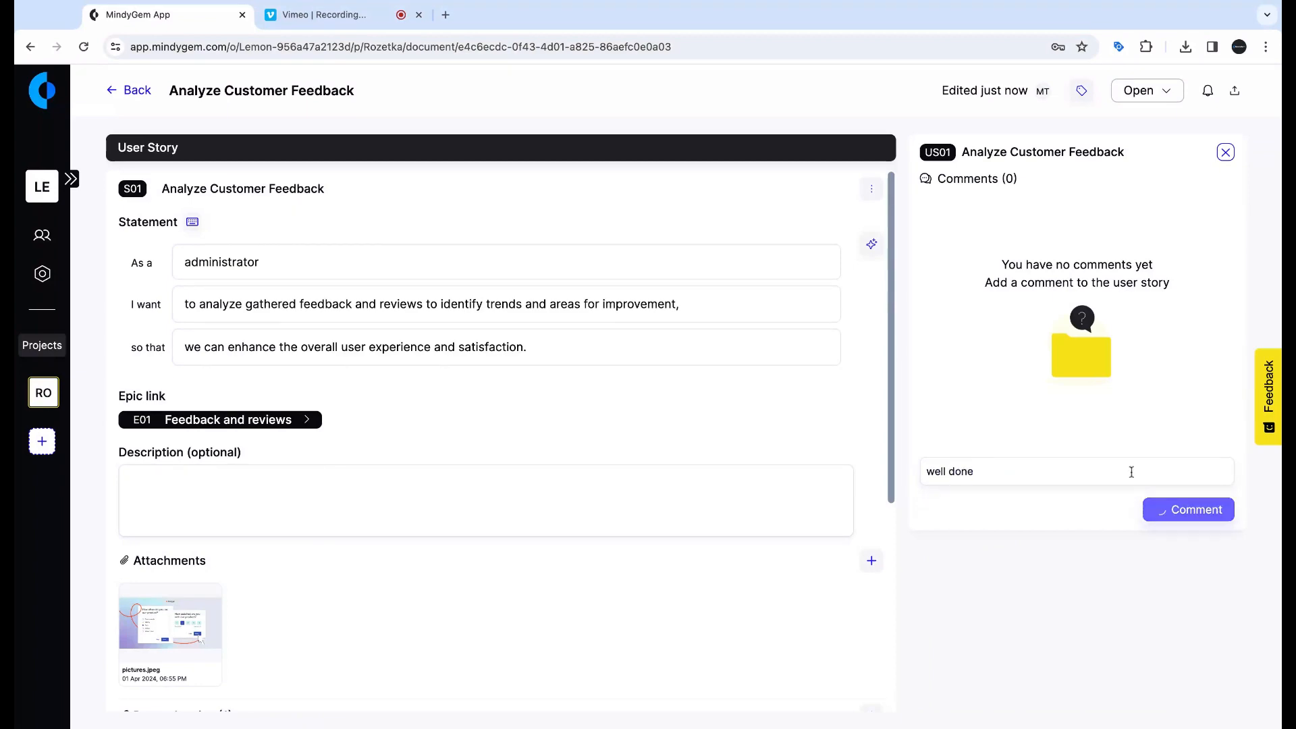
click(1225, 152)
Step: Start a new user story requirement titled "Payment gateway" and apply the AI-suggested statement
click(135, 89)
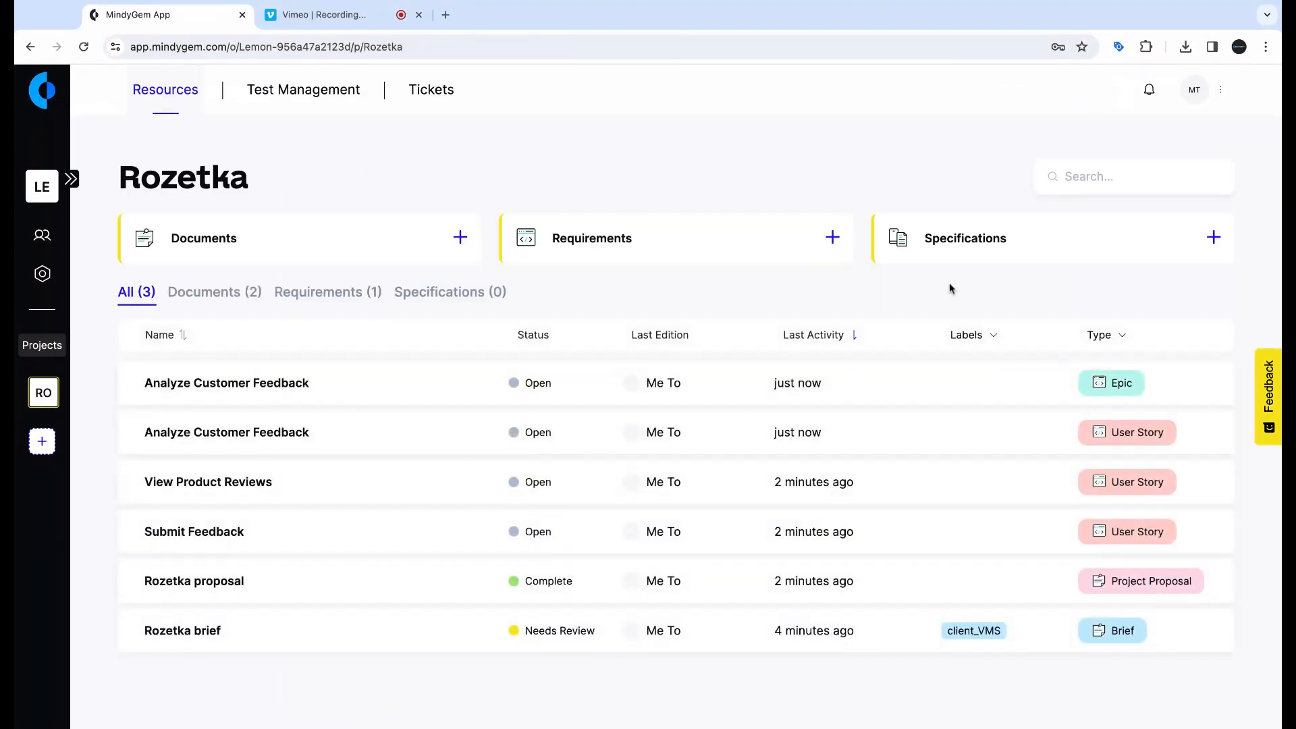
click(833, 238)
click(723, 408)
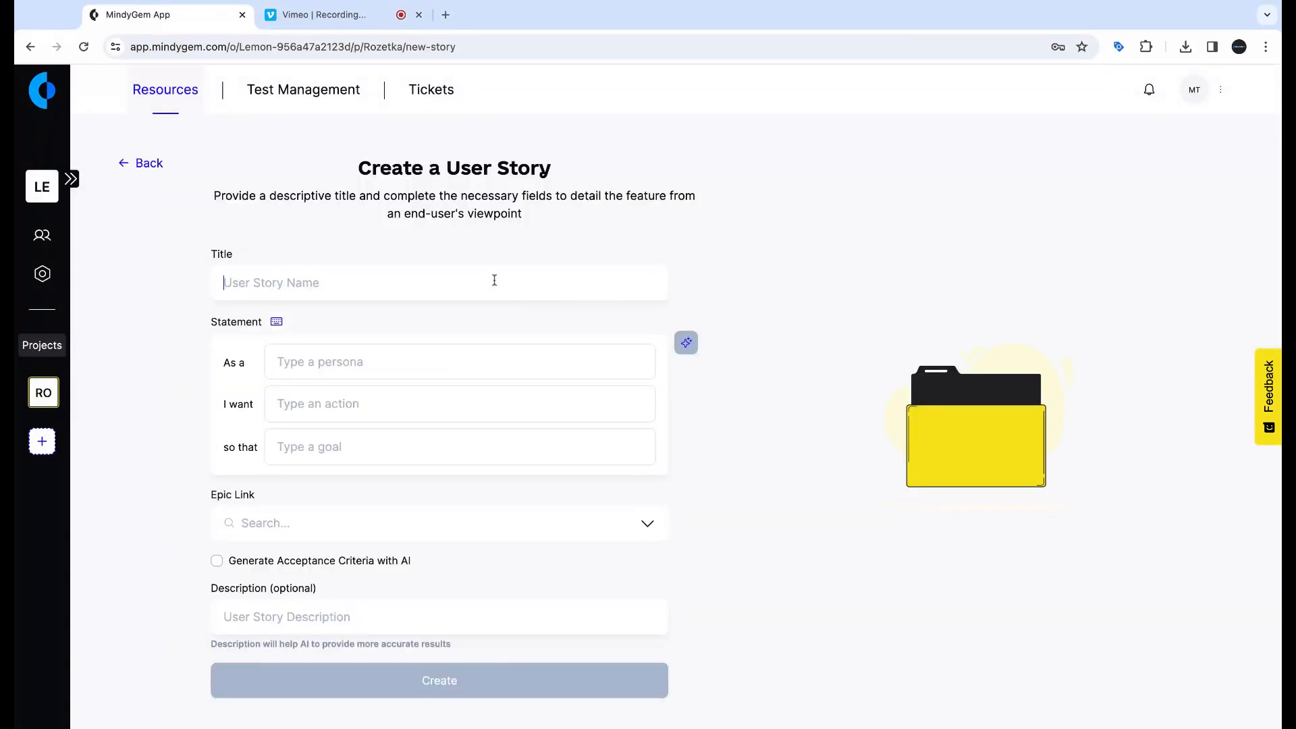
text(Payment gatewat)
scroll(507, 331, down, 1)
key(BackSpace)
text(y)
click(685, 342)
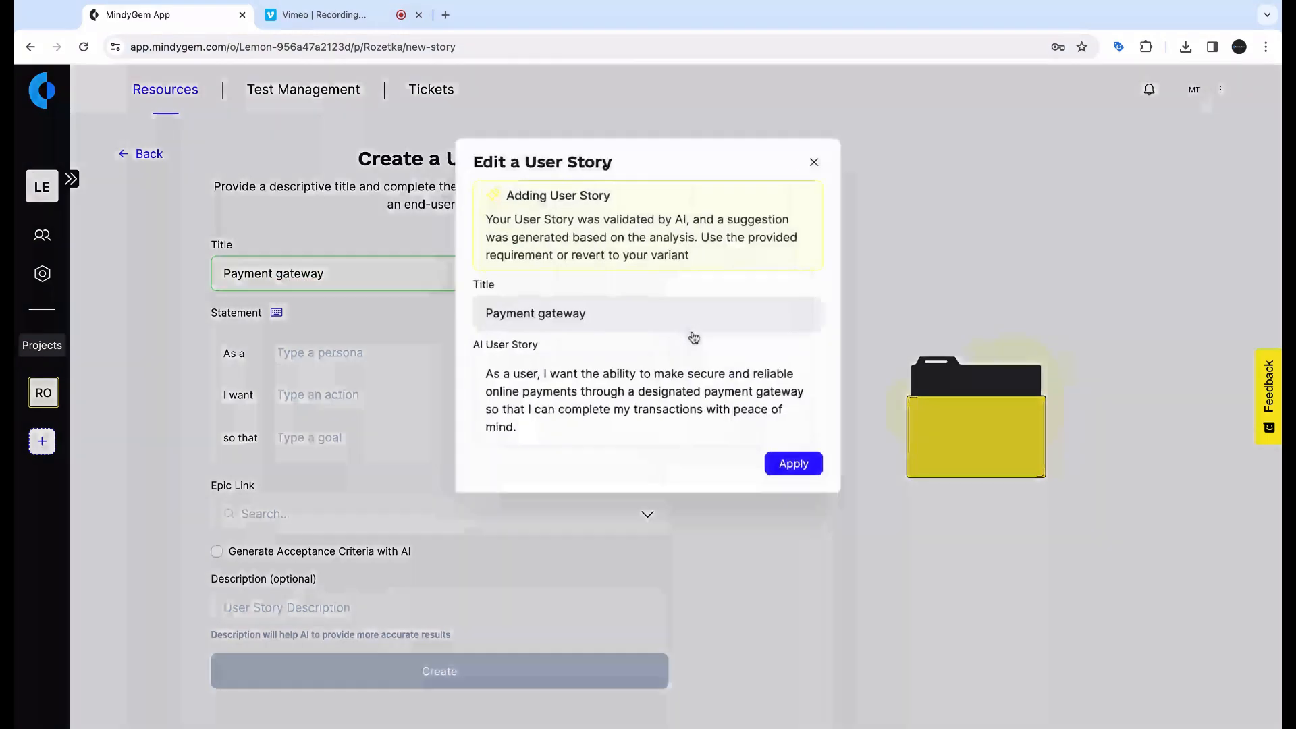
click(791, 460)
Step: Link the story to the epic Analyze Customer Feedback, enable AI acceptance criteria, describe it as "e-commerce platform with analytics" and create it
click(569, 513)
click(405, 550)
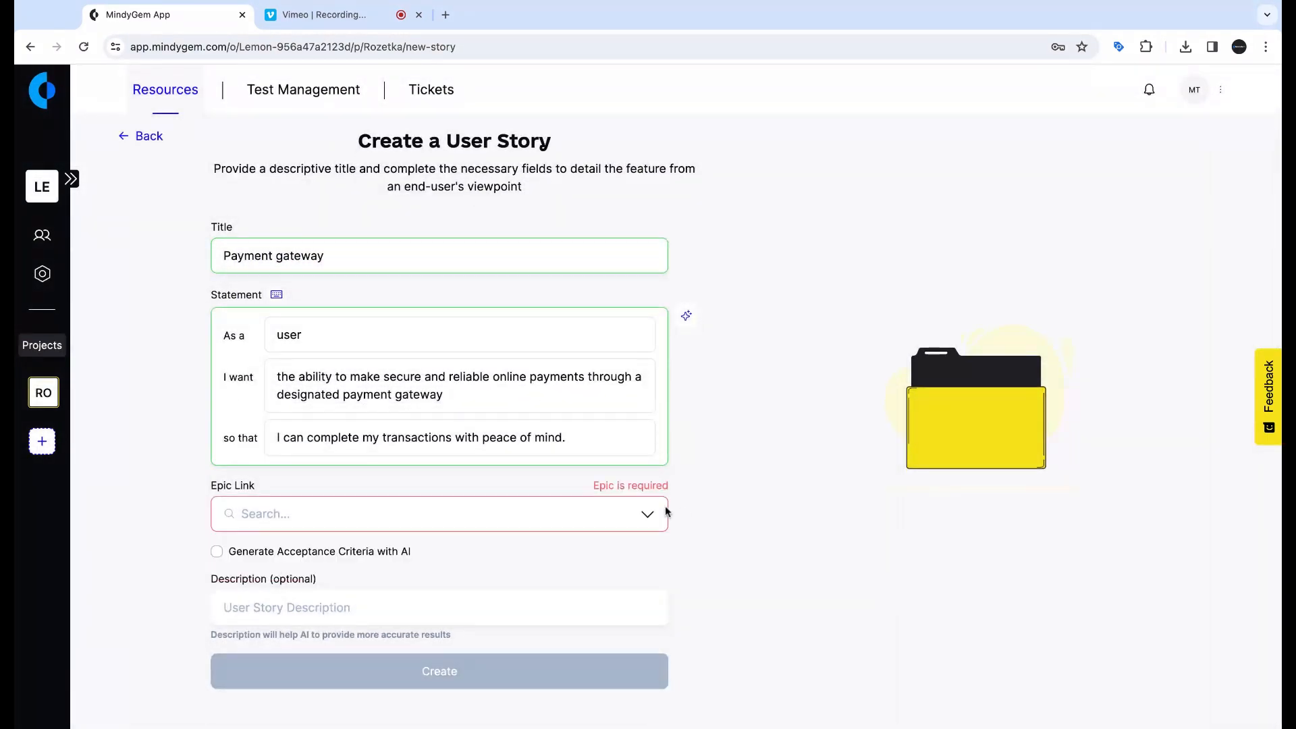
click(313, 552)
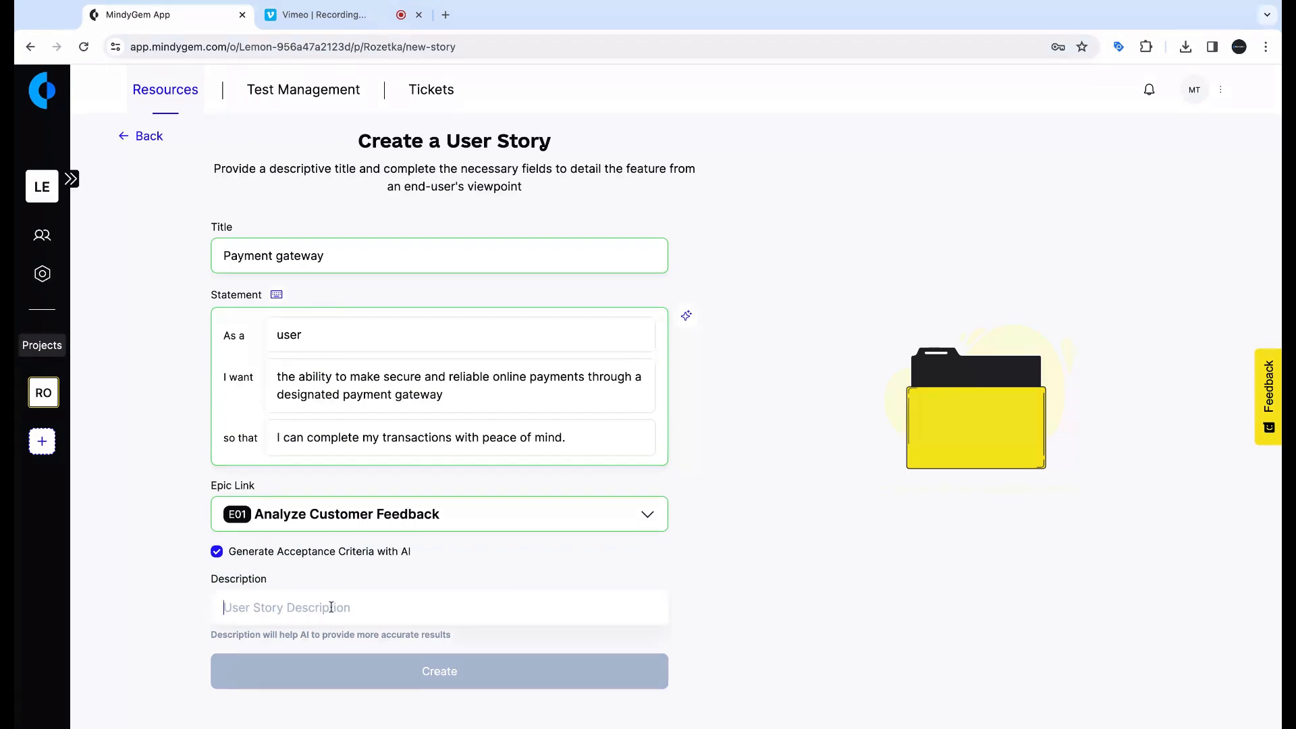
click(356, 652)
click(432, 671)
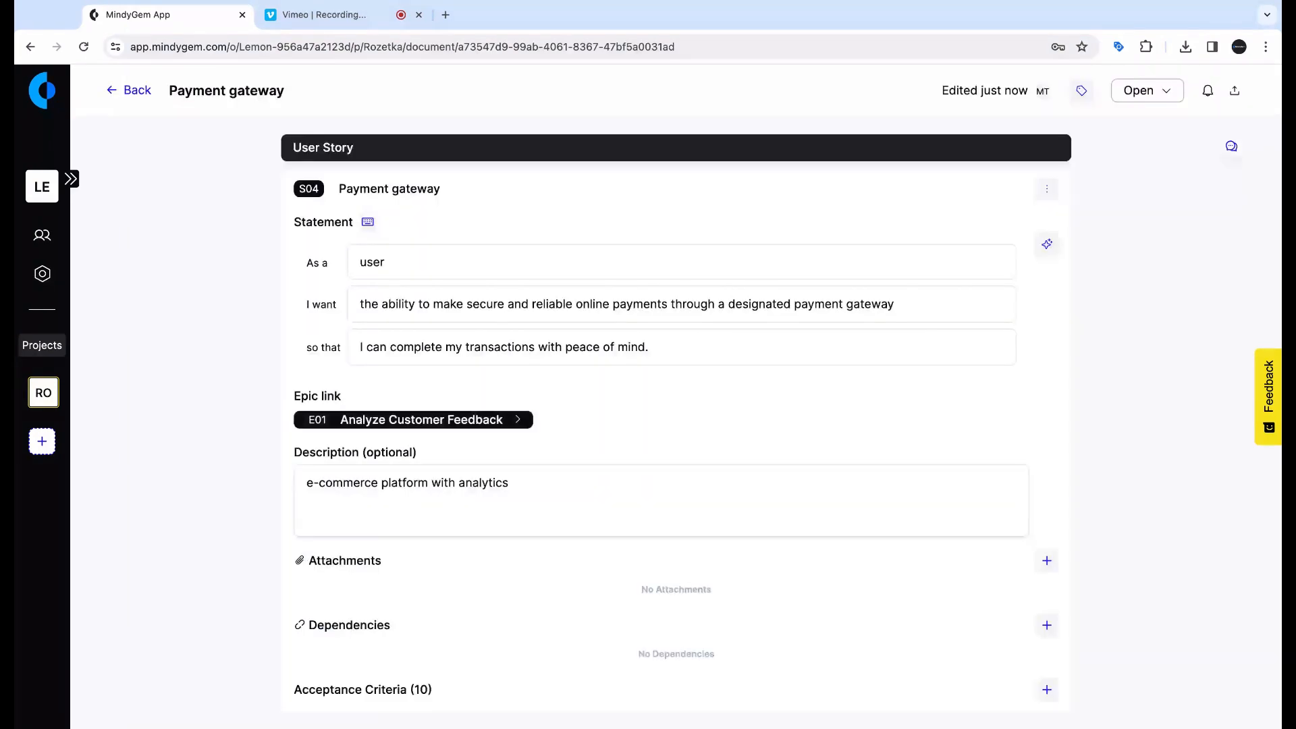
scroll(695, 455, down, 3)
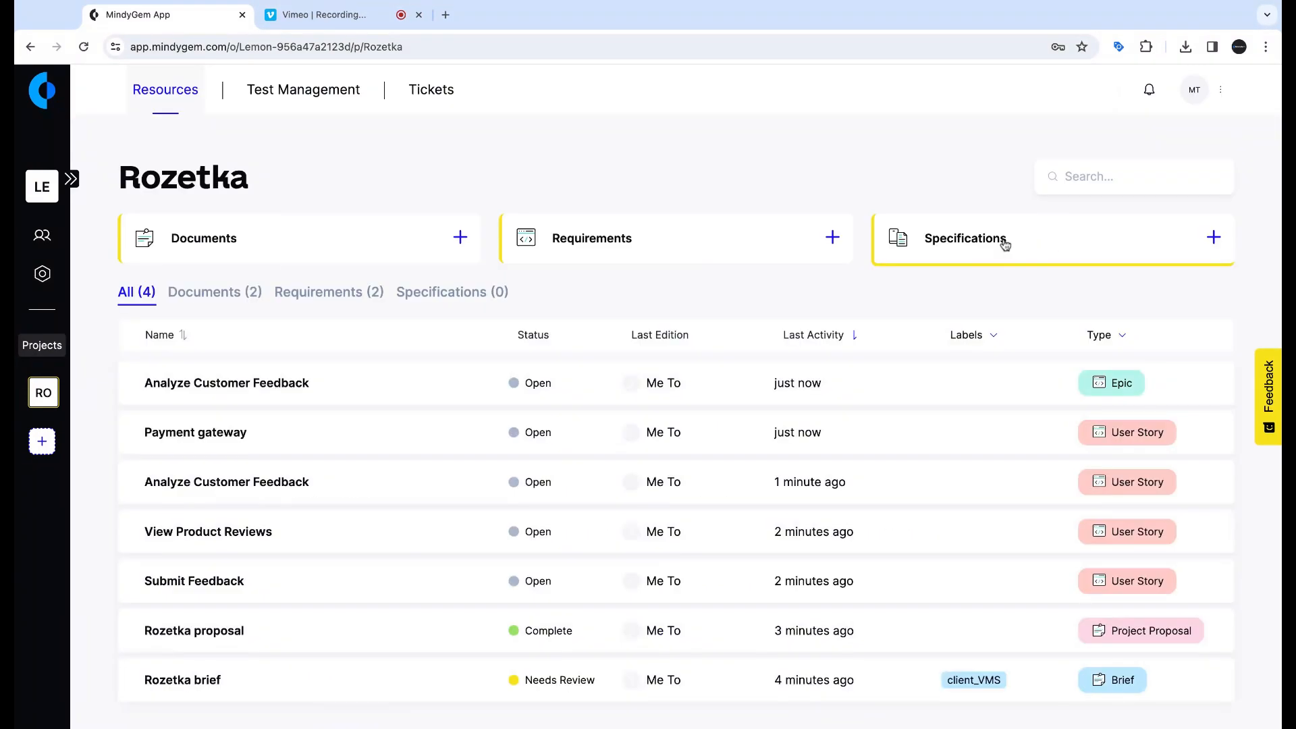
Step: Start a UI specification from the Lawgross sign-in picture and name the document "Sign in screen"
click(1004, 241)
click(702, 413)
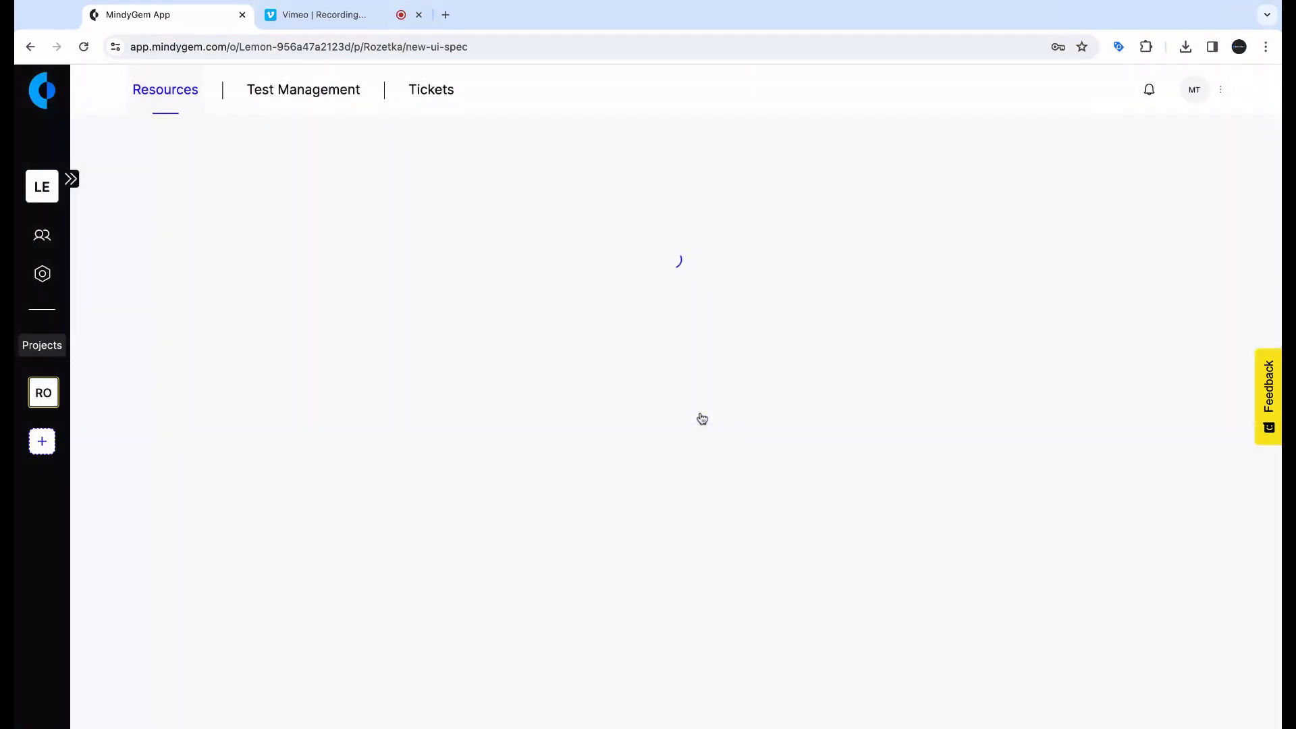
click(887, 669)
click(421, 530)
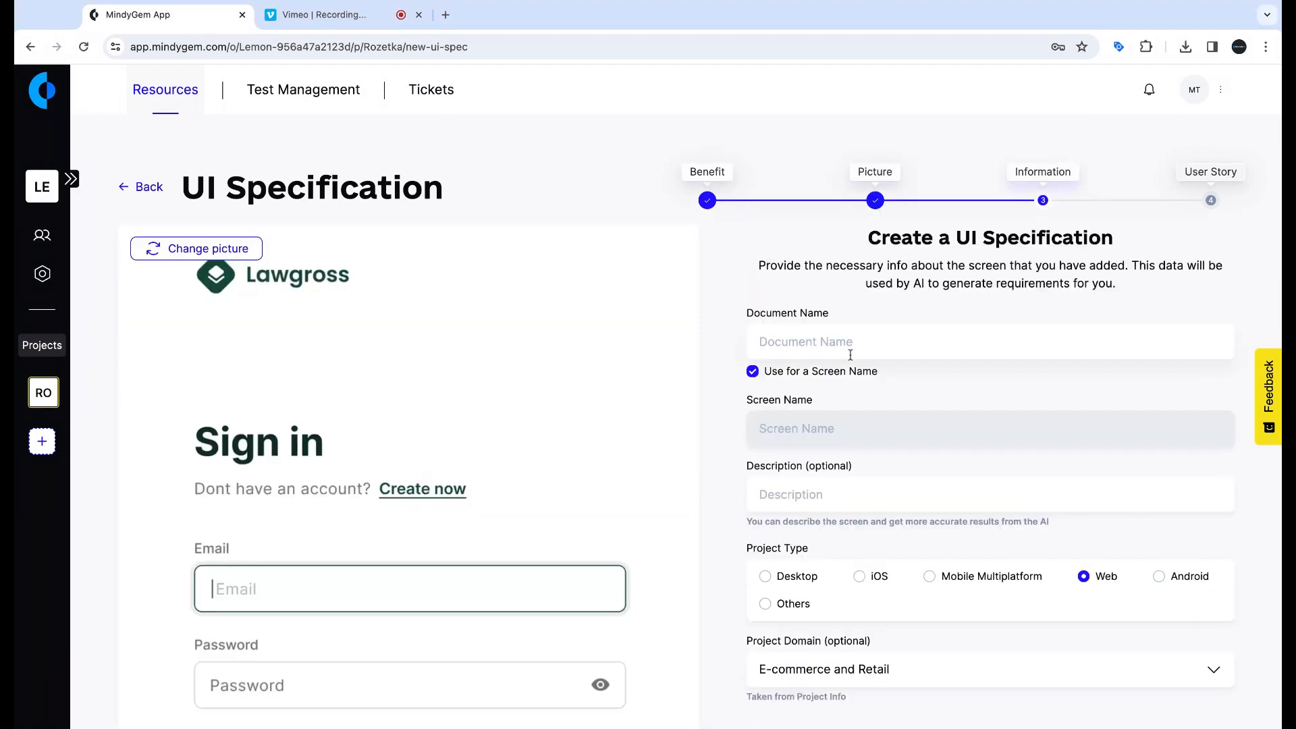
click(849, 355)
text(Sign in)
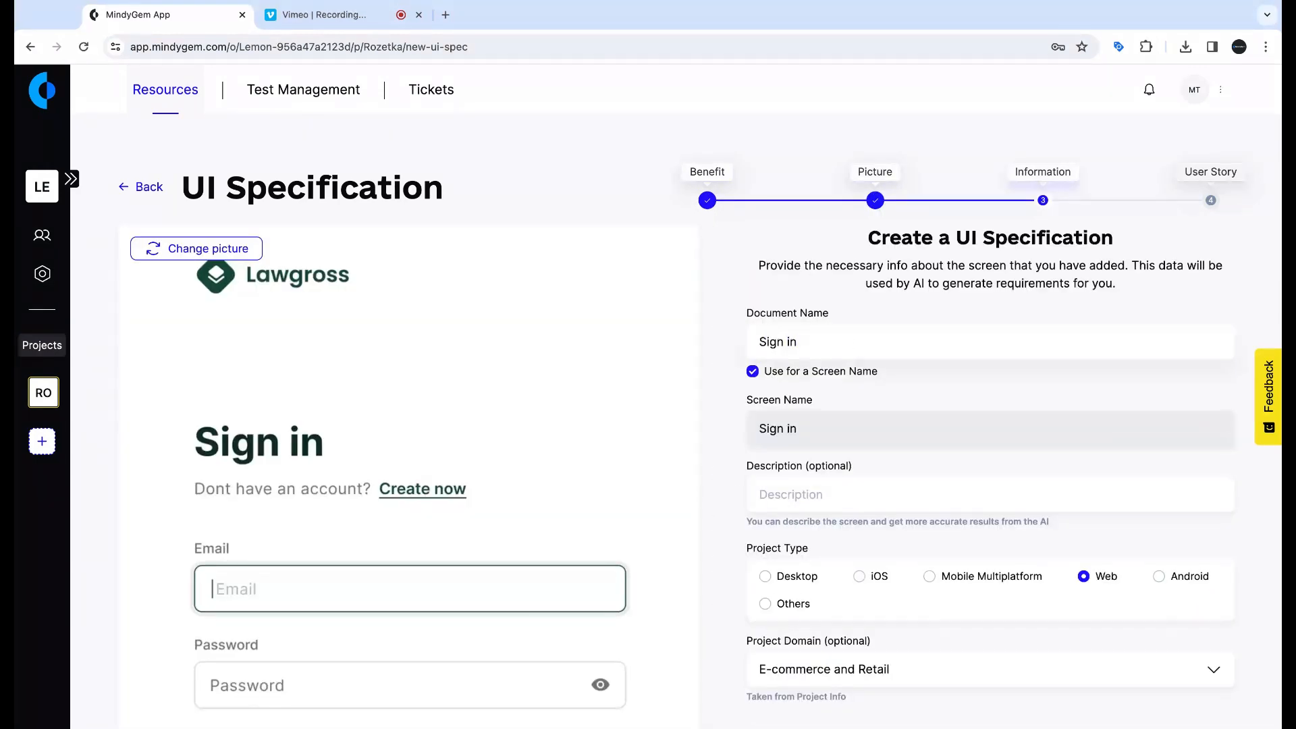
text( screen)
Step: Set the project type to iOS and finish creating the UI specification
scroll(839, 382, down, 3)
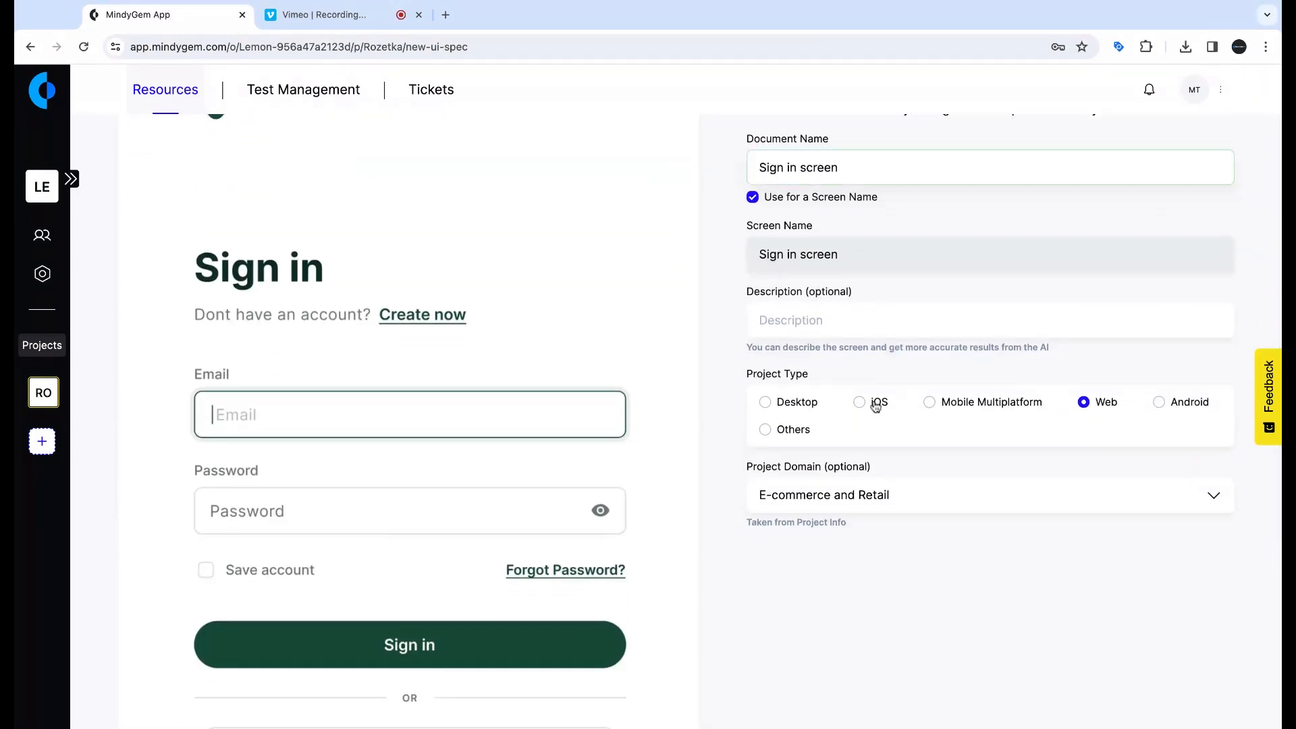
click(859, 402)
scroll(848, 562, down, 4)
click(887, 670)
scroll(920, 504, up, 5)
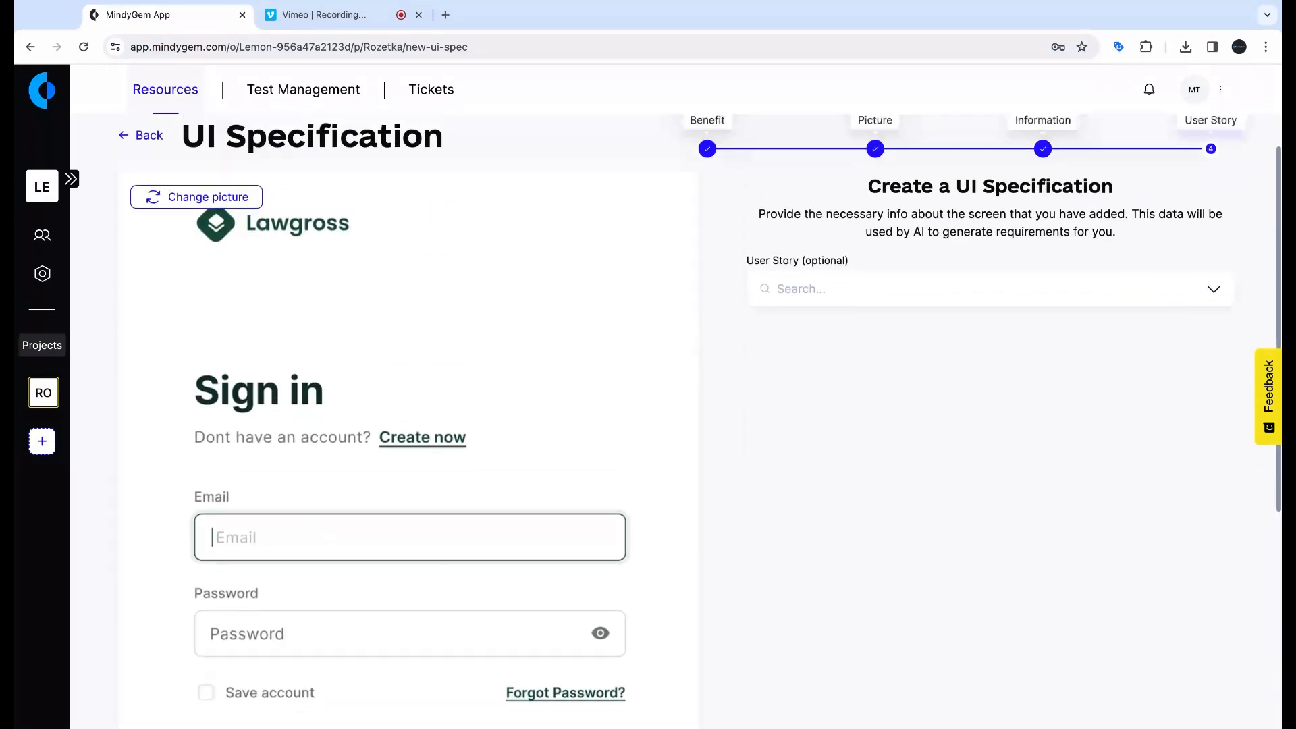
scroll(920, 504, down, 5)
click(1055, 689)
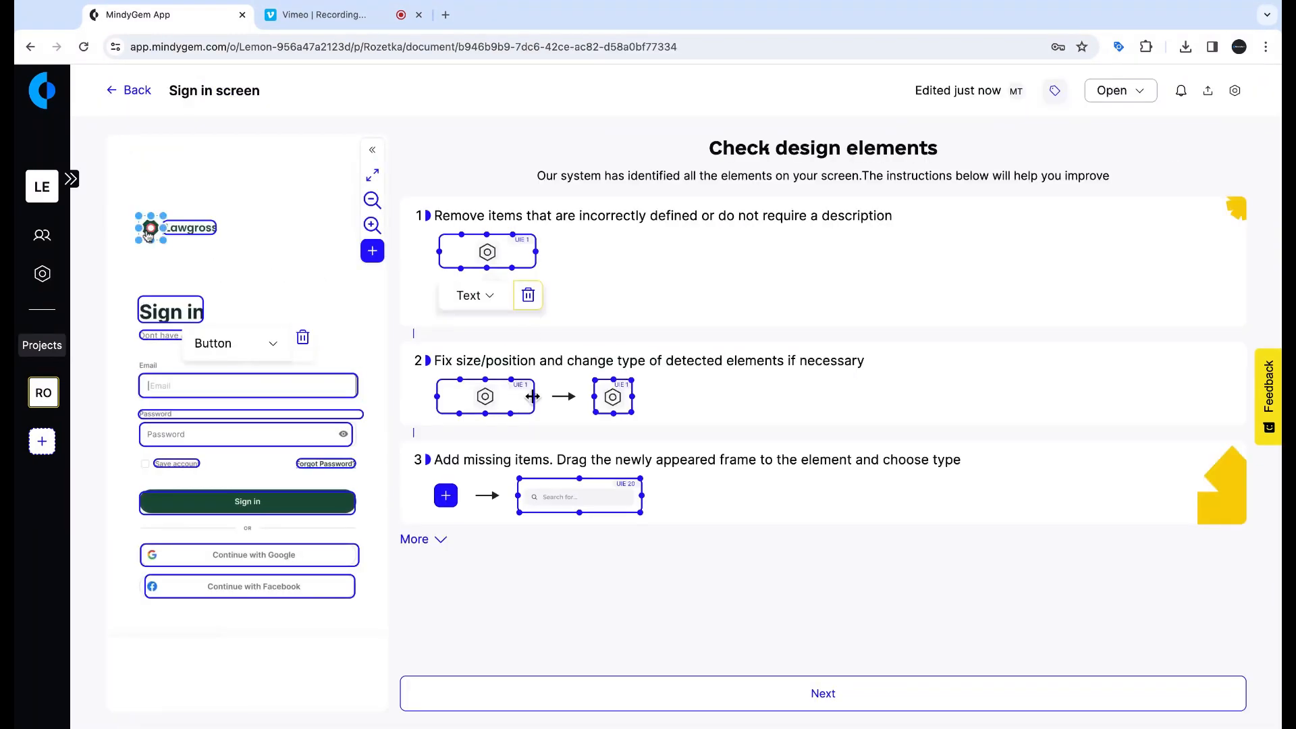
Step: Remove the detected frames around the Lawgross logo, brand name, Sign in heading and "Dont have an account?" text from the design
click(226, 184)
click(182, 231)
click(245, 190)
click(189, 316)
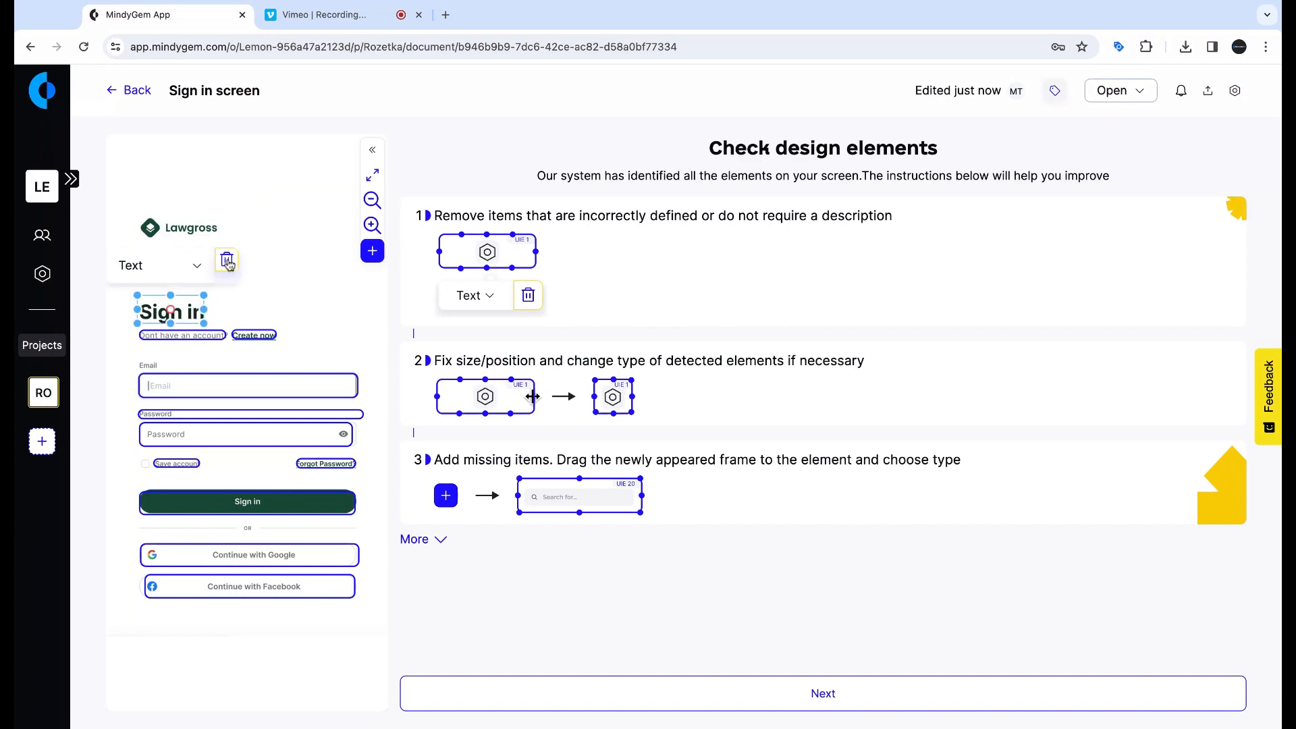
click(227, 264)
click(191, 344)
click(237, 294)
Step: Change the element type of the detected "Create now" text to Link
click(261, 337)
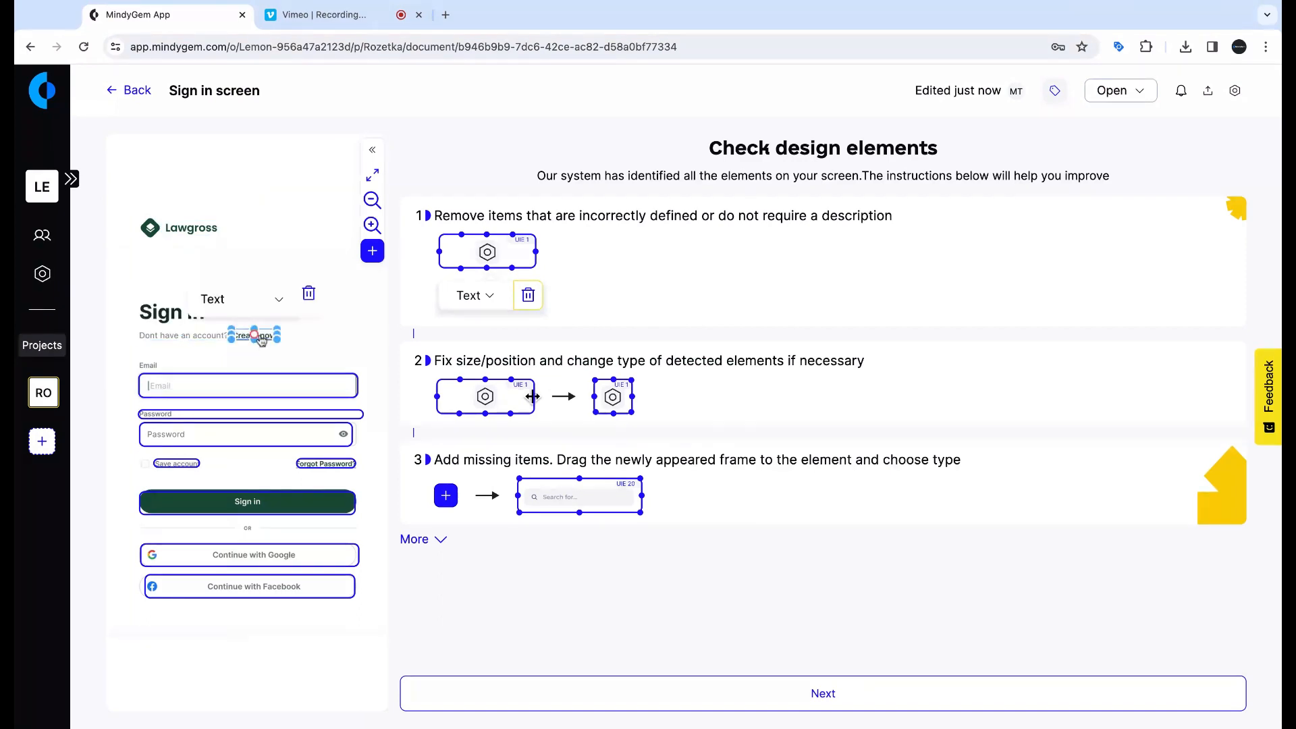
click(279, 299)
scroll(268, 461, down, 3)
click(246, 432)
Step: Widen the design preview and remove the detected frame around the Password label above its input field
drag(389, 310, 506, 310)
scroll(436, 371, down, 2)
click(248, 383)
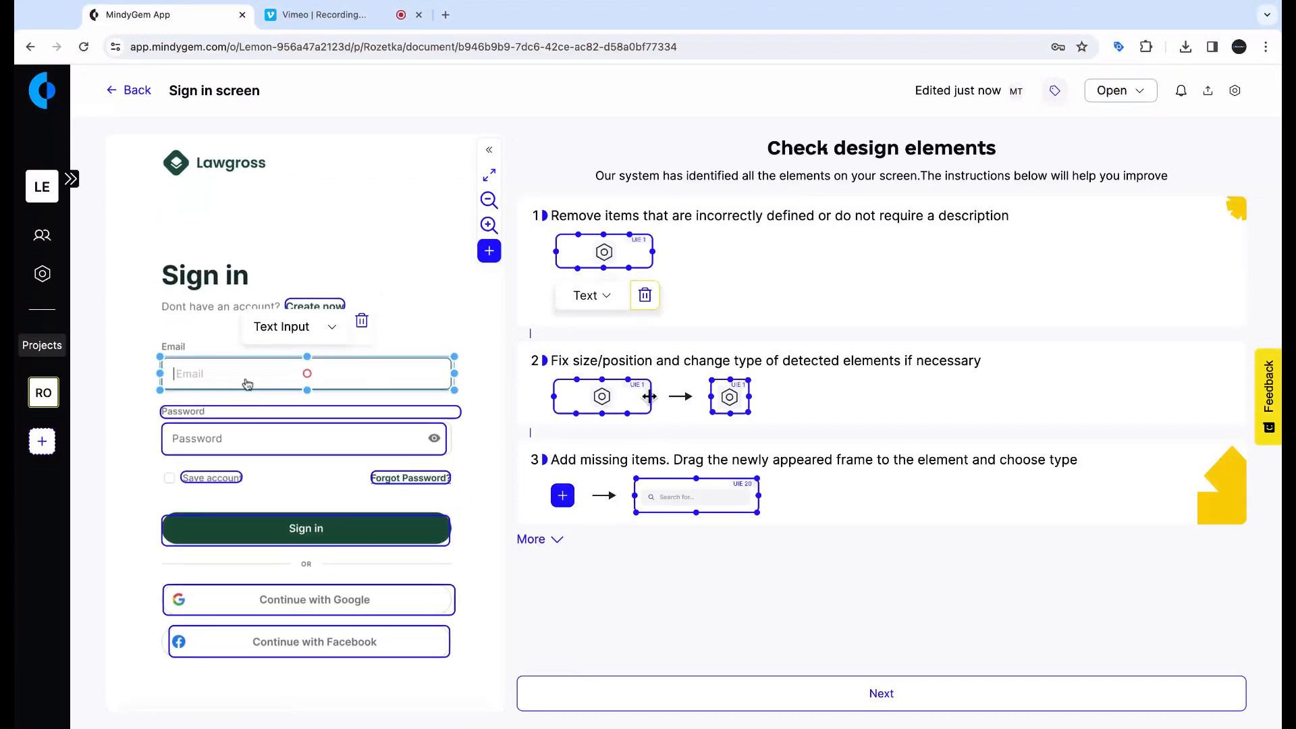
click(197, 412)
click(365, 374)
Step: Change the element type of the detected "Save account" item to Checkbox
click(204, 477)
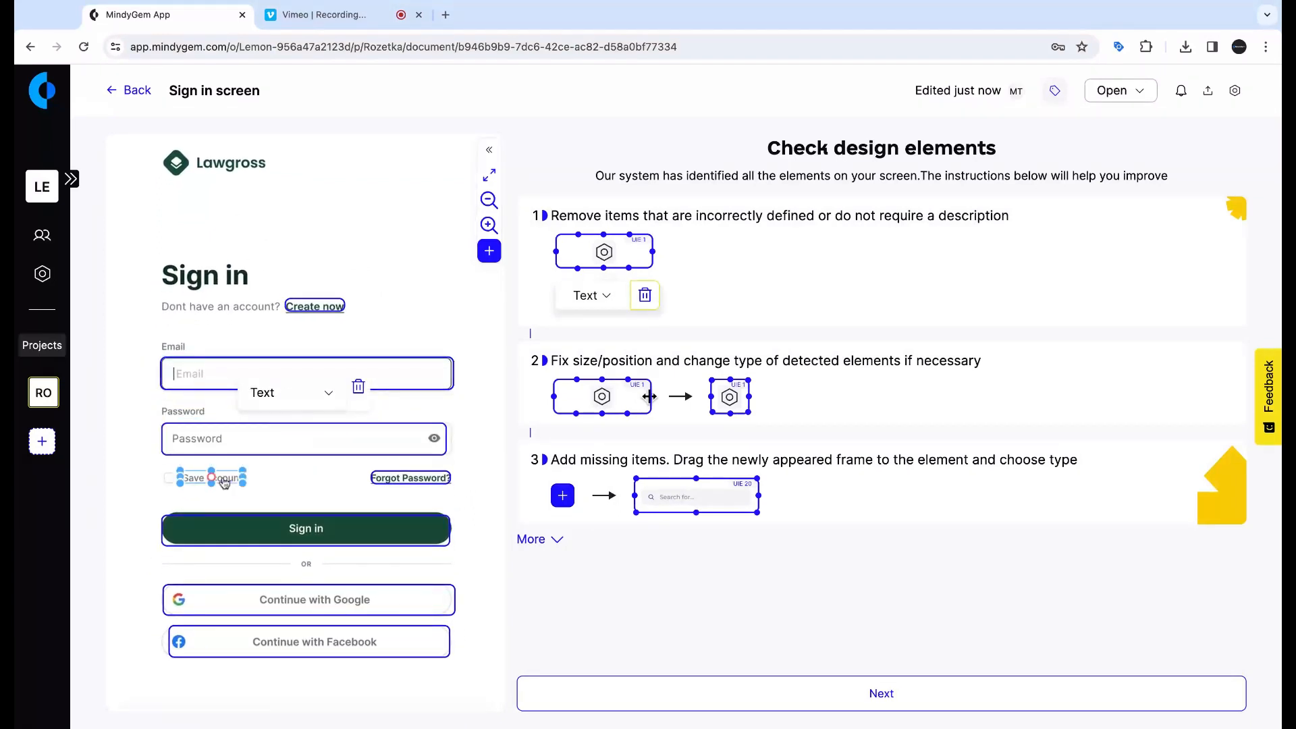
click(207, 445)
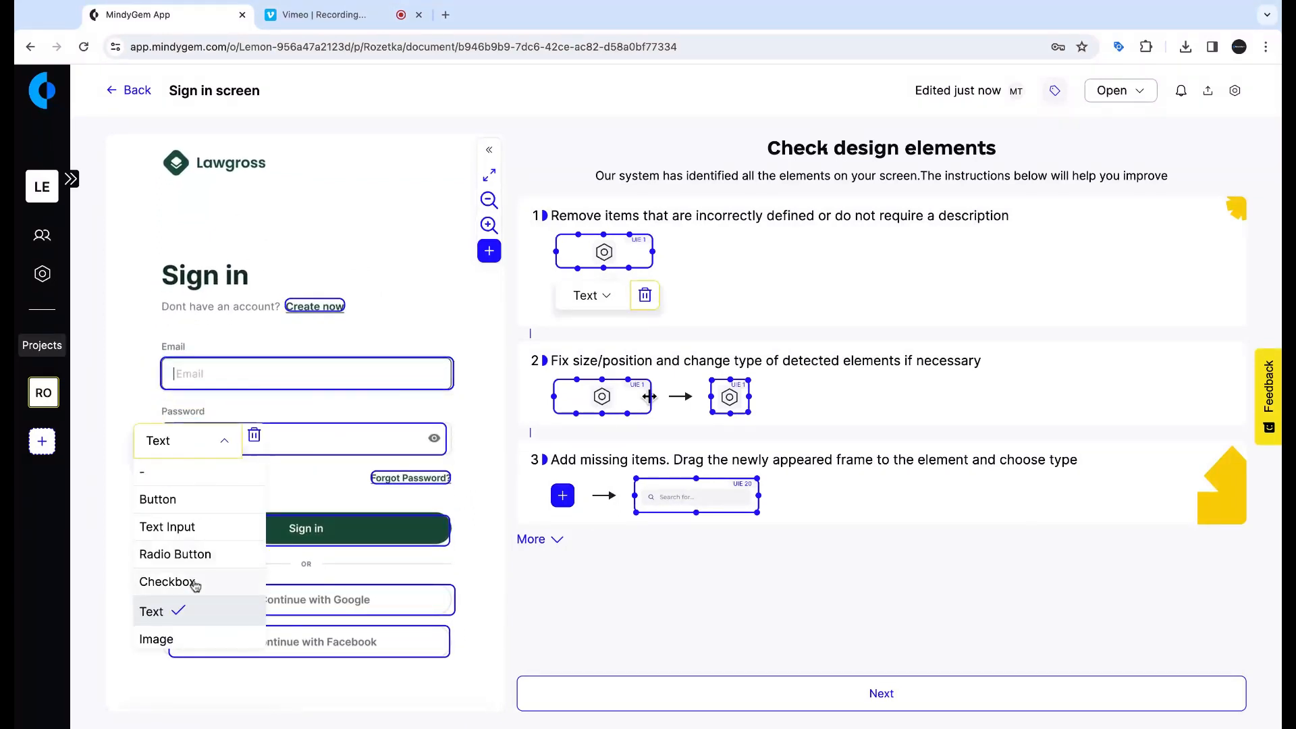
click(194, 585)
Step: Change the element type of the detected "Forgot Password?" text to Link
click(411, 478)
click(398, 440)
scroll(378, 573, down, 2)
click(363, 576)
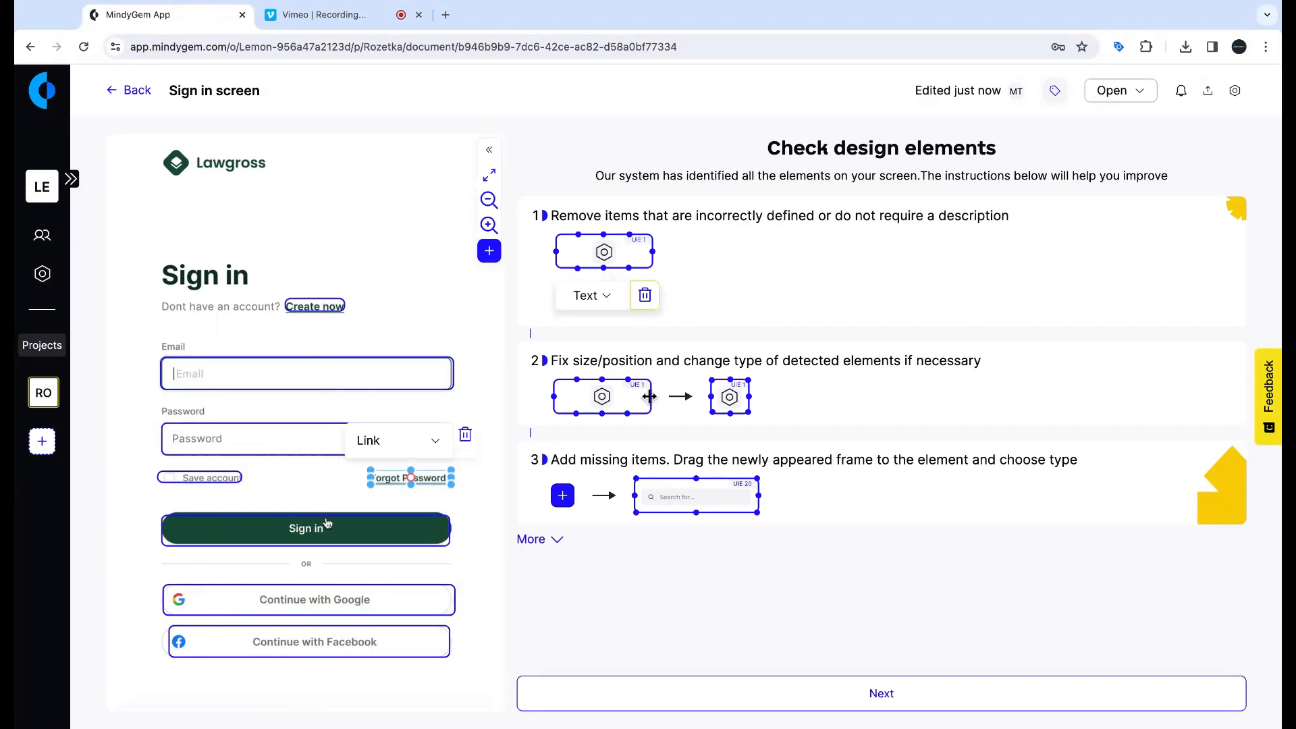
Step: Check the Sign in and Continue with Facebook elements, proceed to the generated UI specifications and dismiss the guided tour
click(327, 525)
click(322, 639)
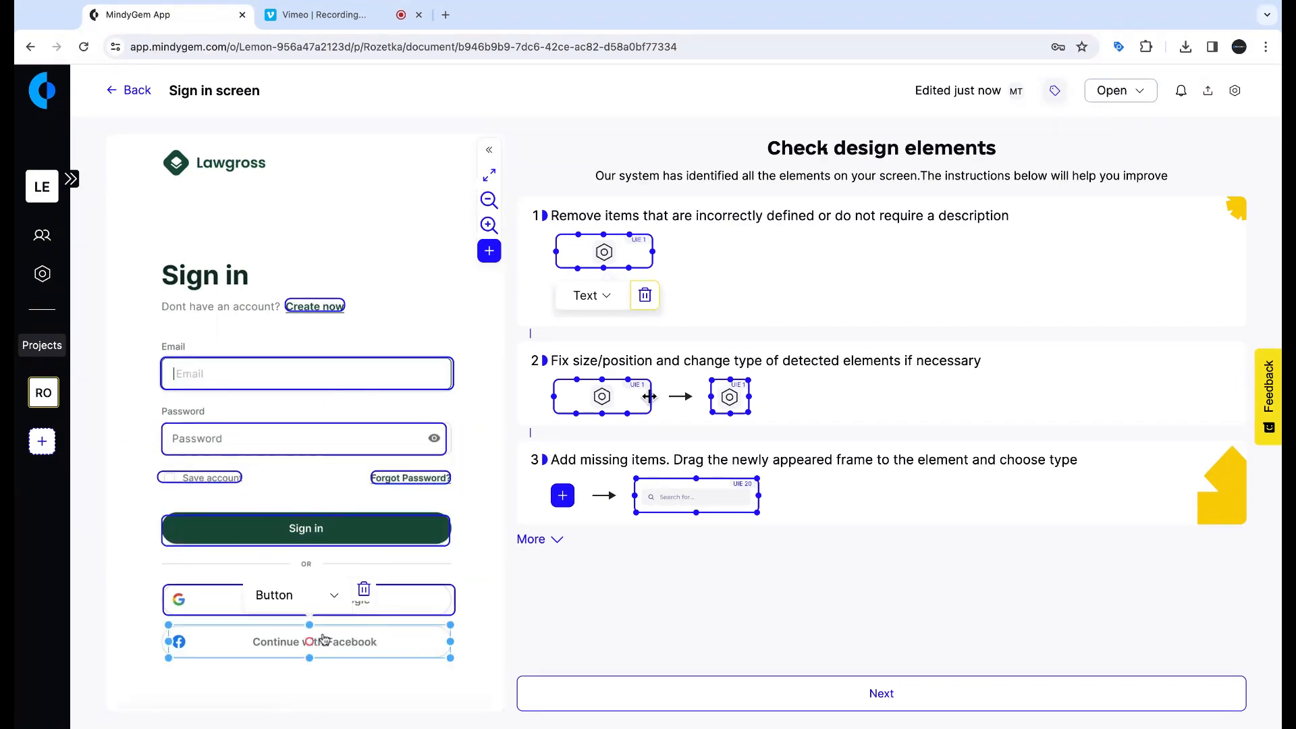
click(881, 692)
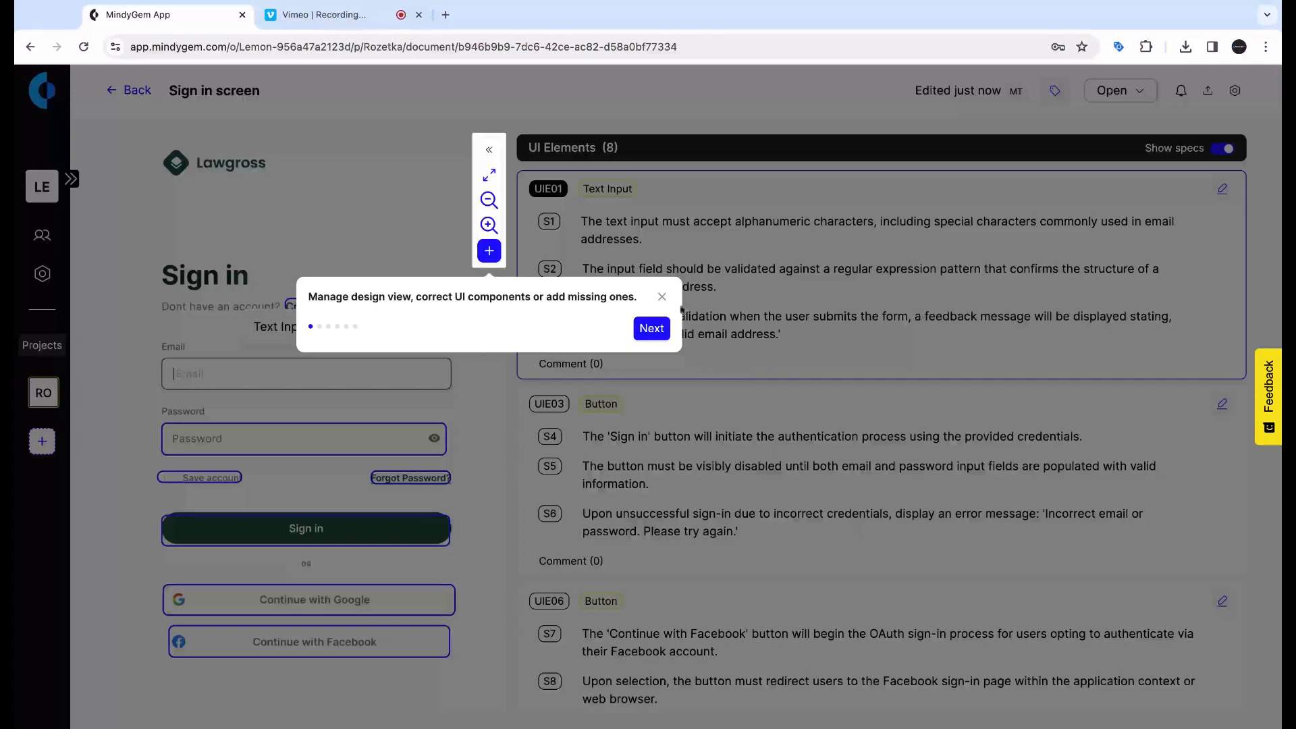
click(662, 297)
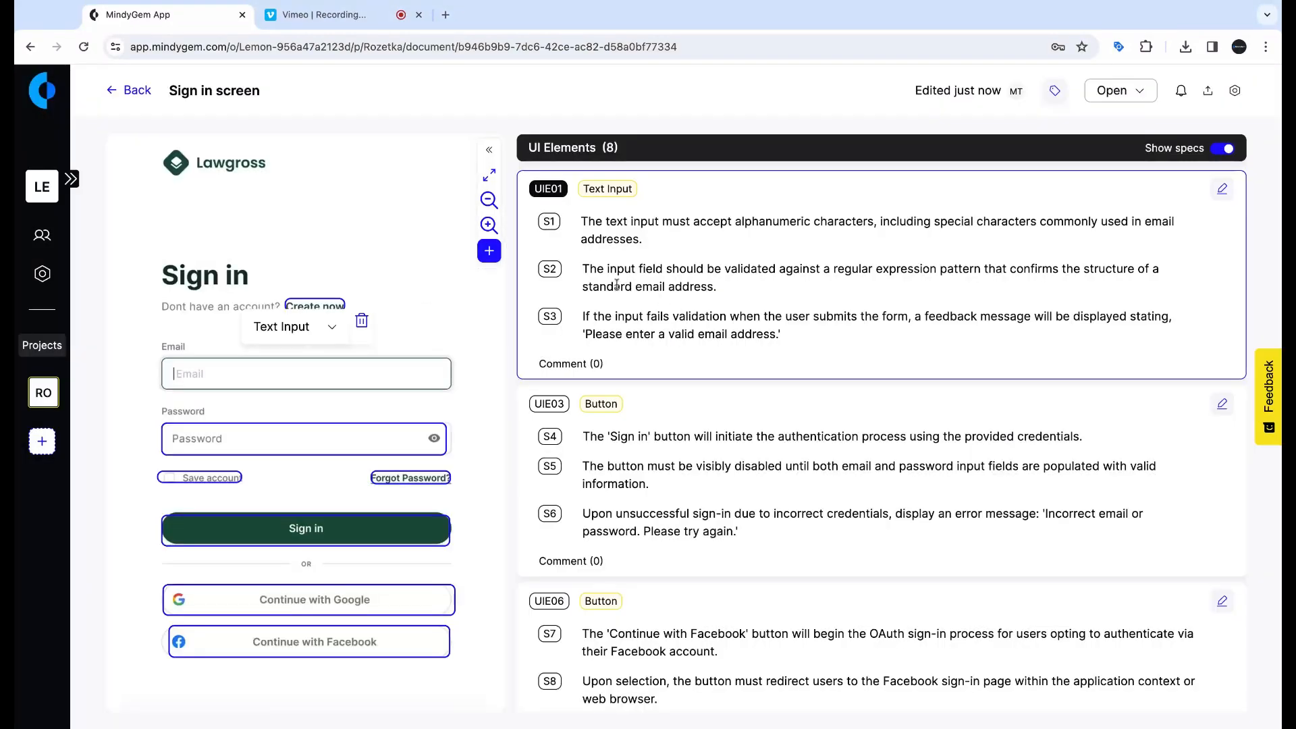
Step: Review the specifications of the Password input and Sign in button, and open the Email text input's specification details
click(417, 446)
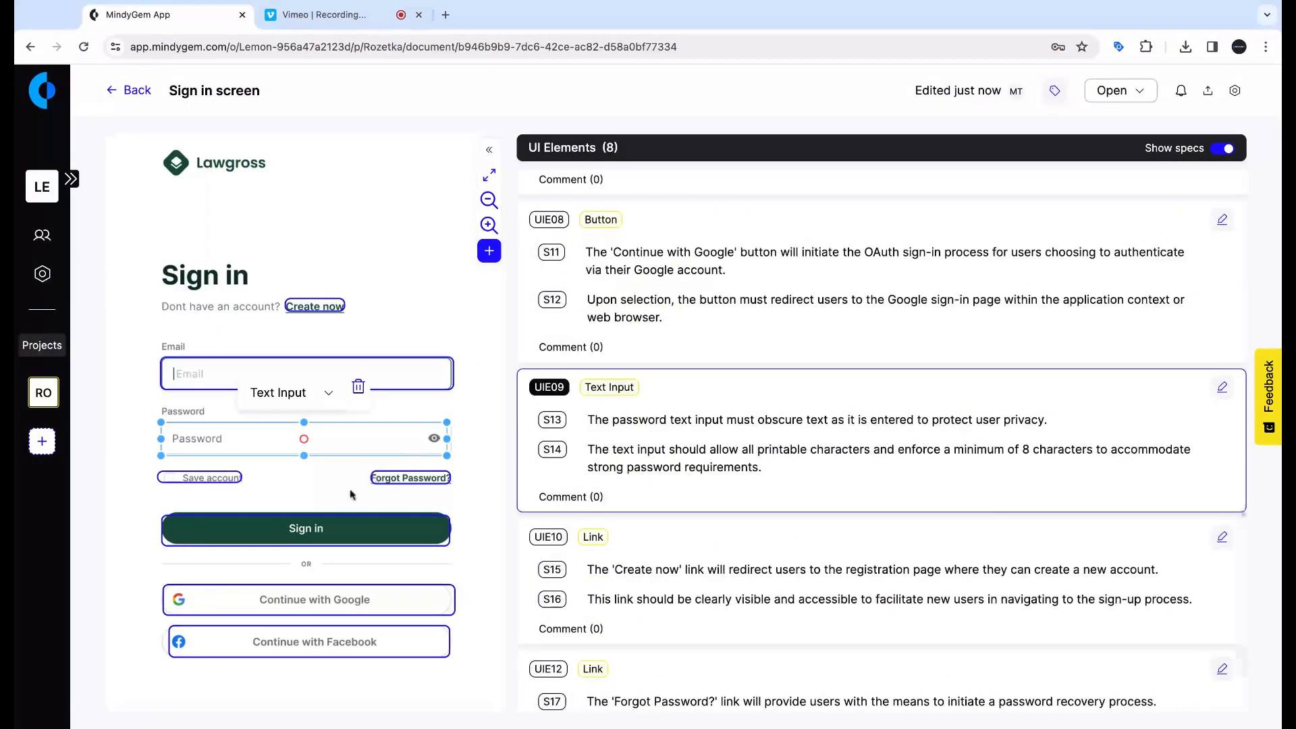
click(333, 534)
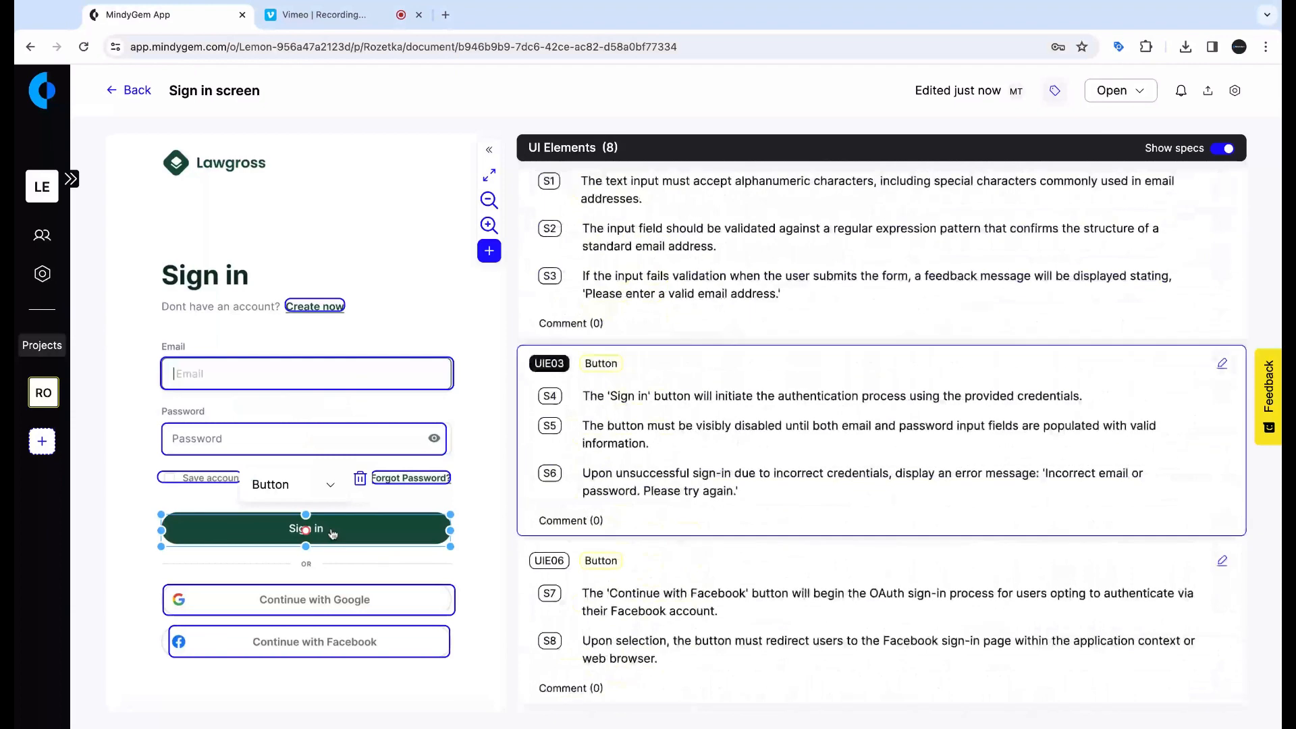
click(356, 380)
click(796, 309)
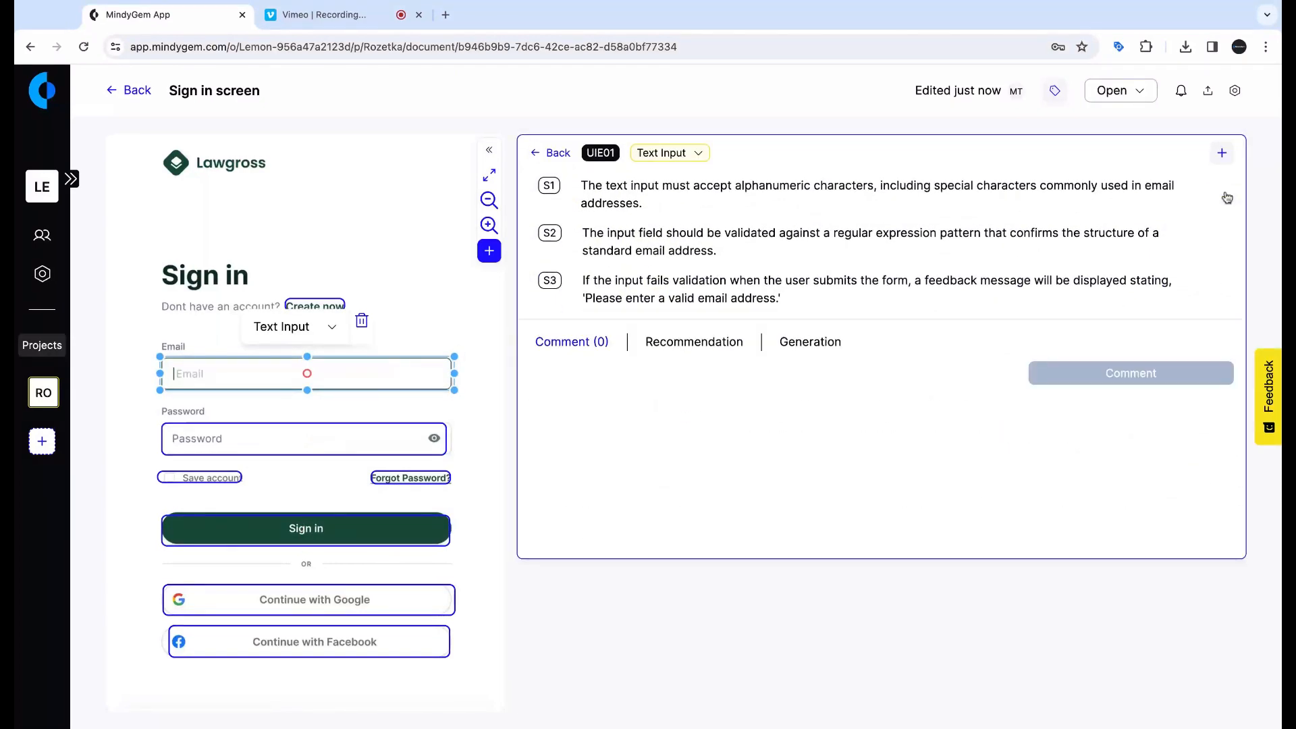
click(843, 195)
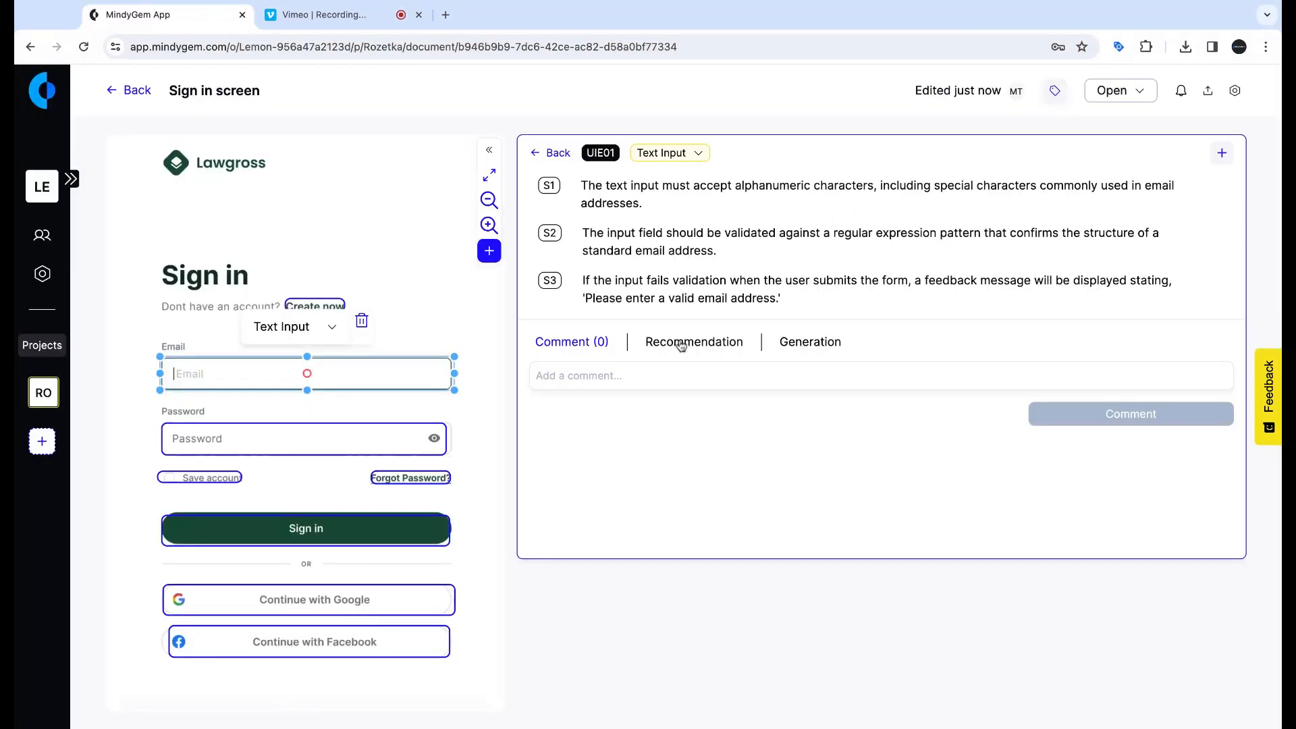
Step: Generate AI requirements for the keyword "minimum" and save the 8-character password length suggestion to the Email text input
click(810, 345)
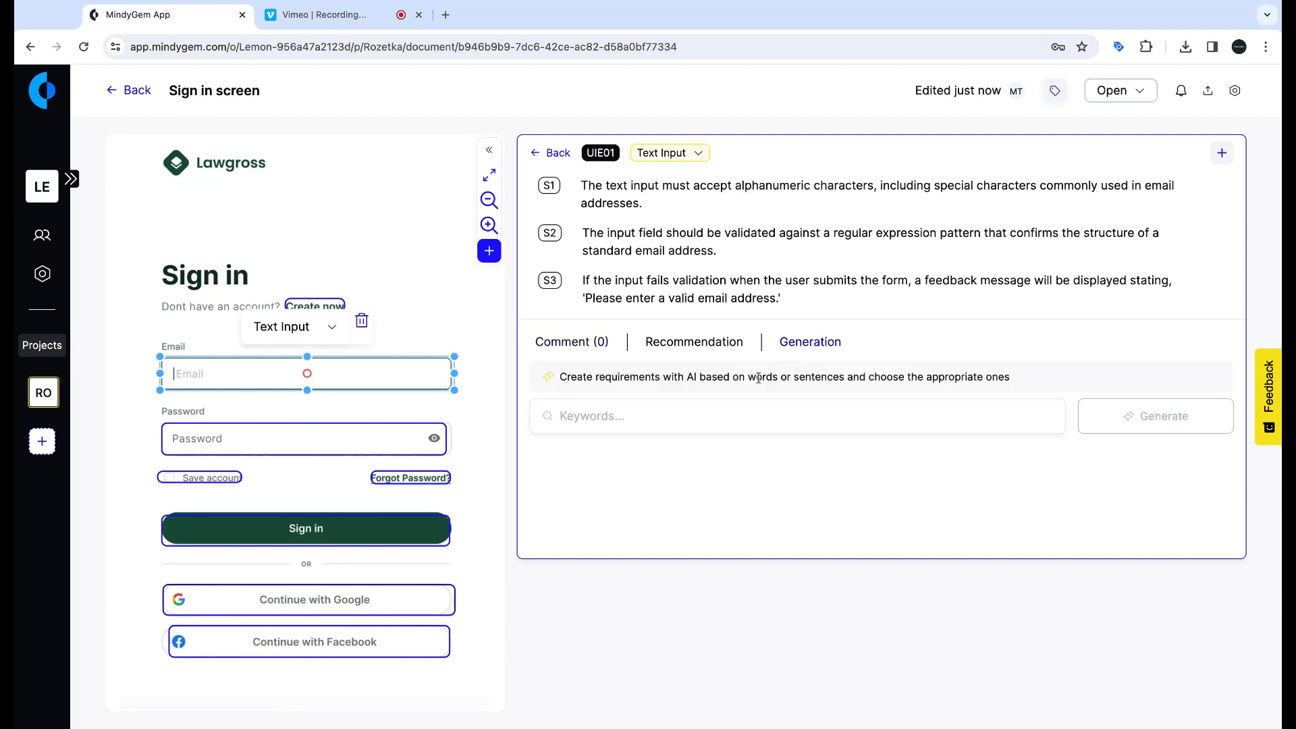
text(minimum)
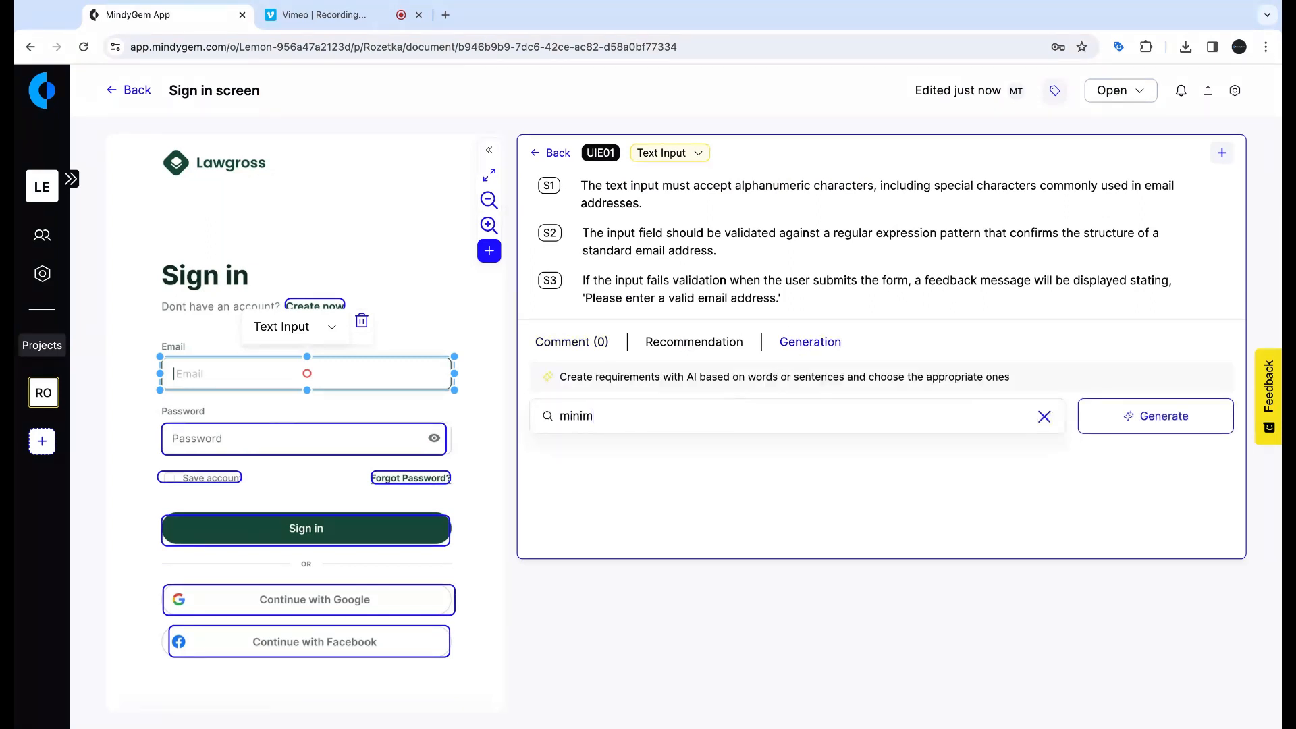
click(1124, 419)
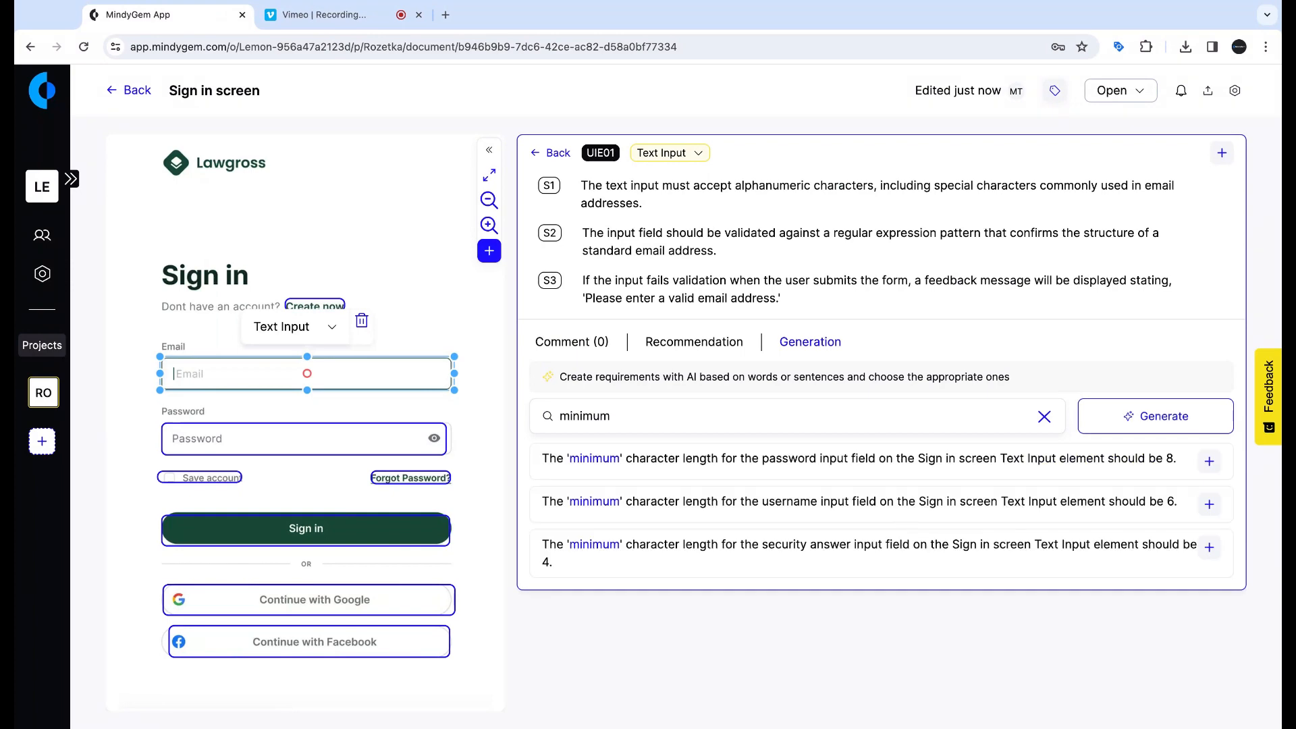
click(1209, 464)
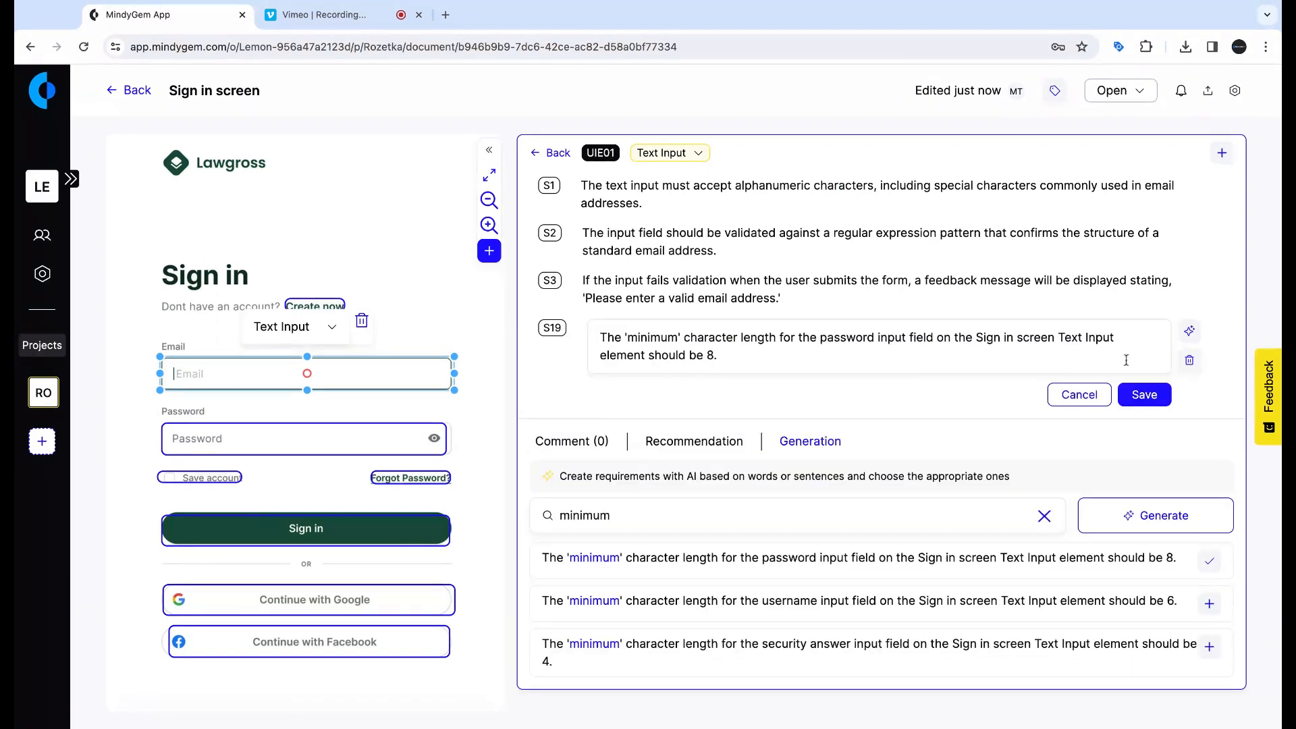
click(1089, 396)
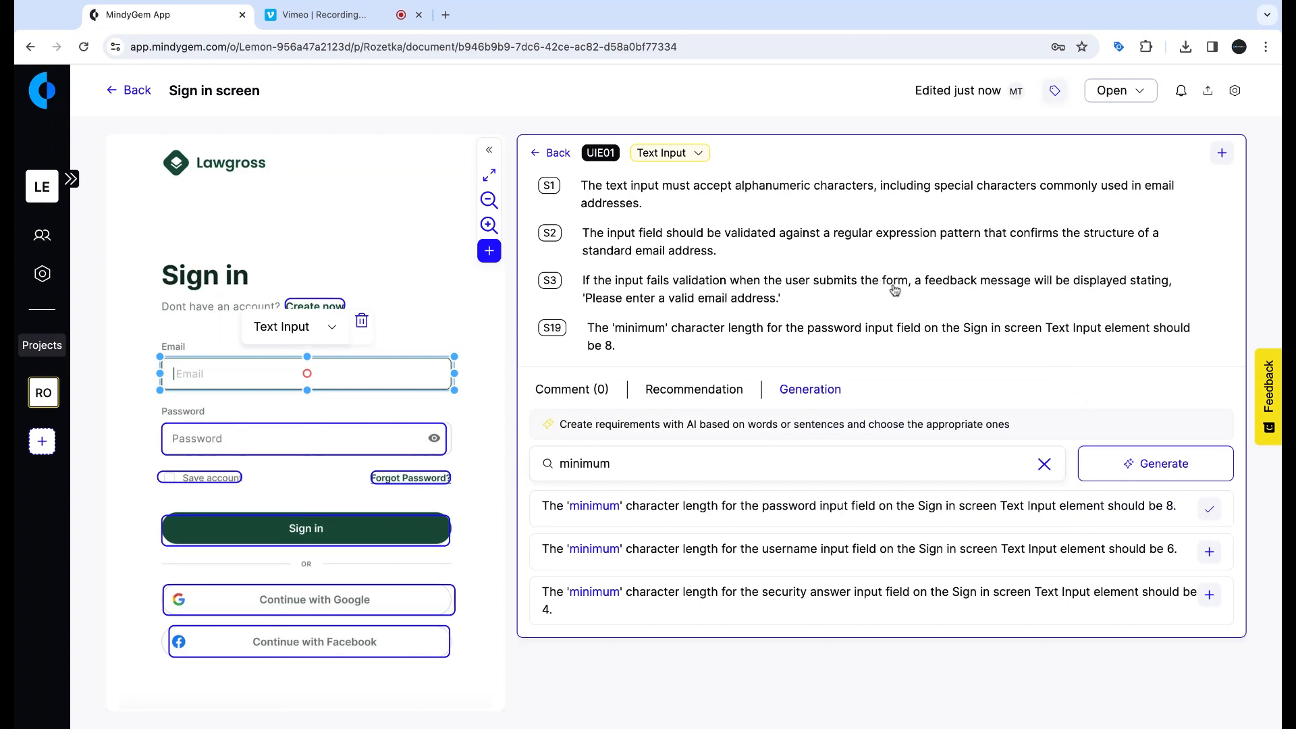
Step: Save the AI-suggested wording for email format specification S2 and return to the UI elements list
click(933, 238)
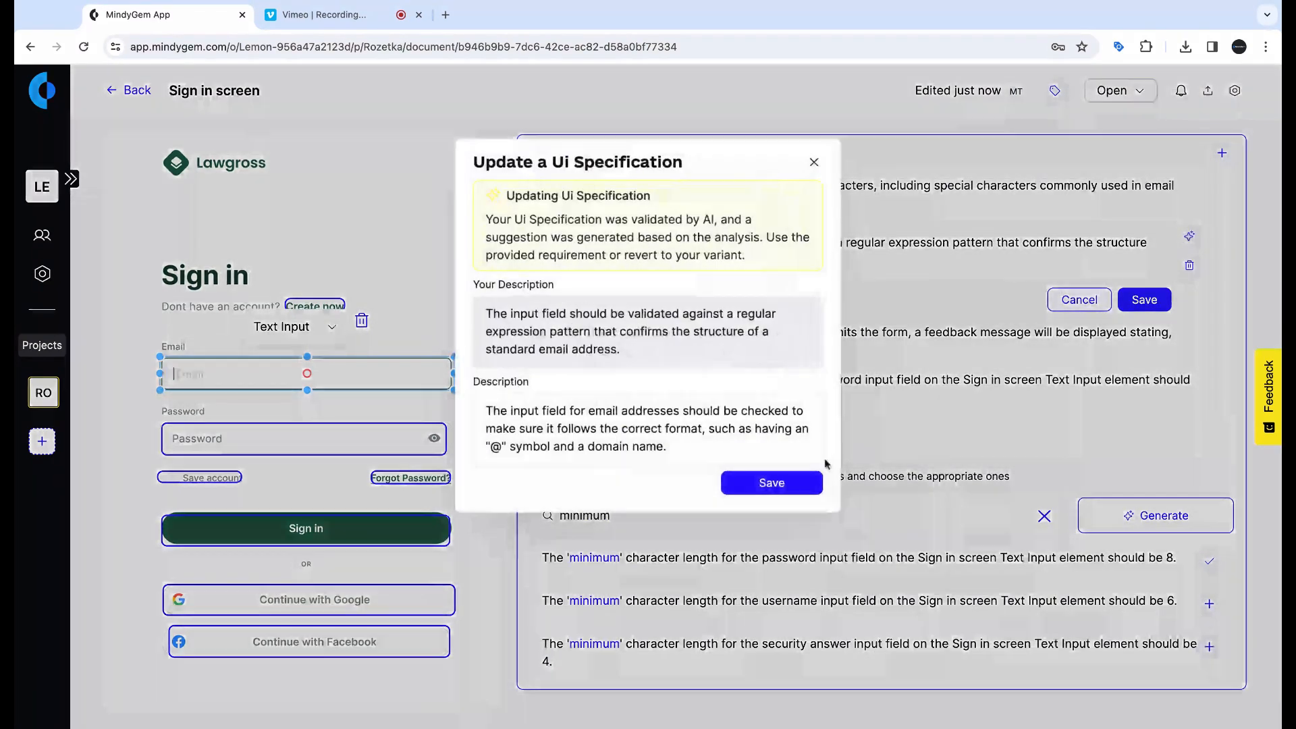
click(774, 488)
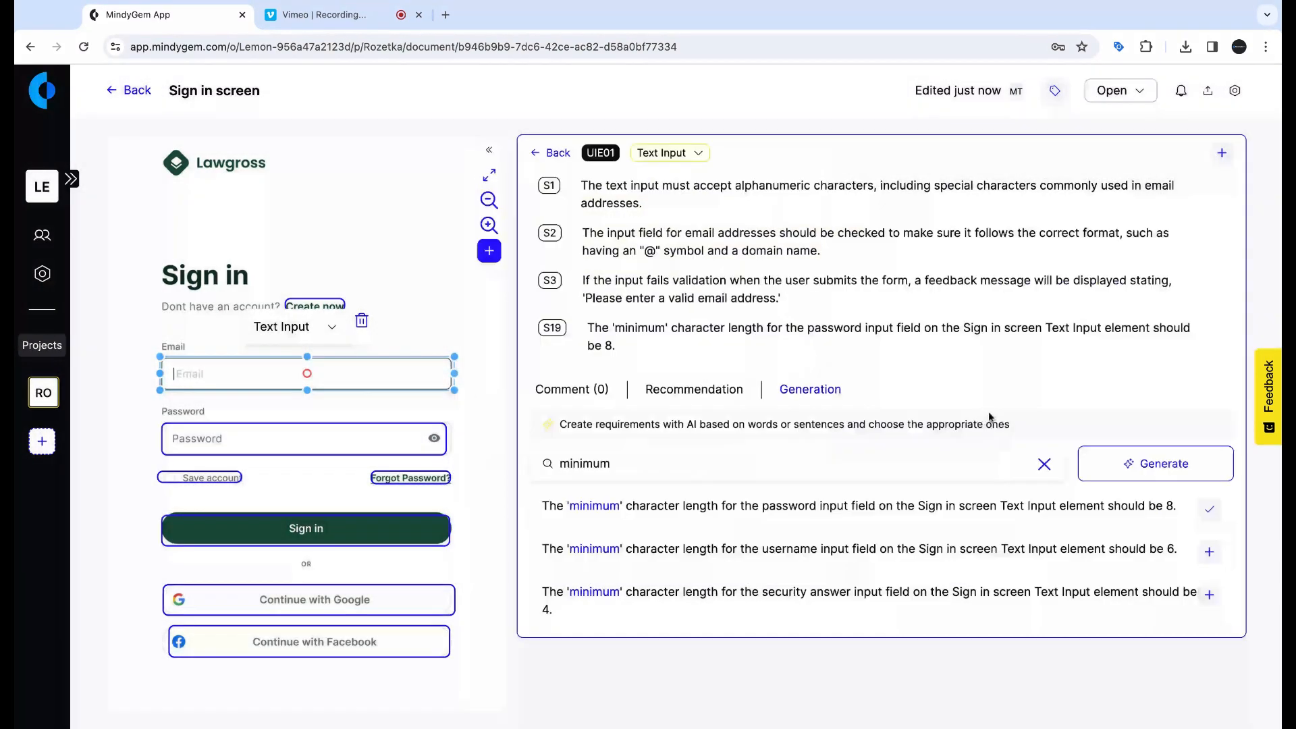
click(553, 153)
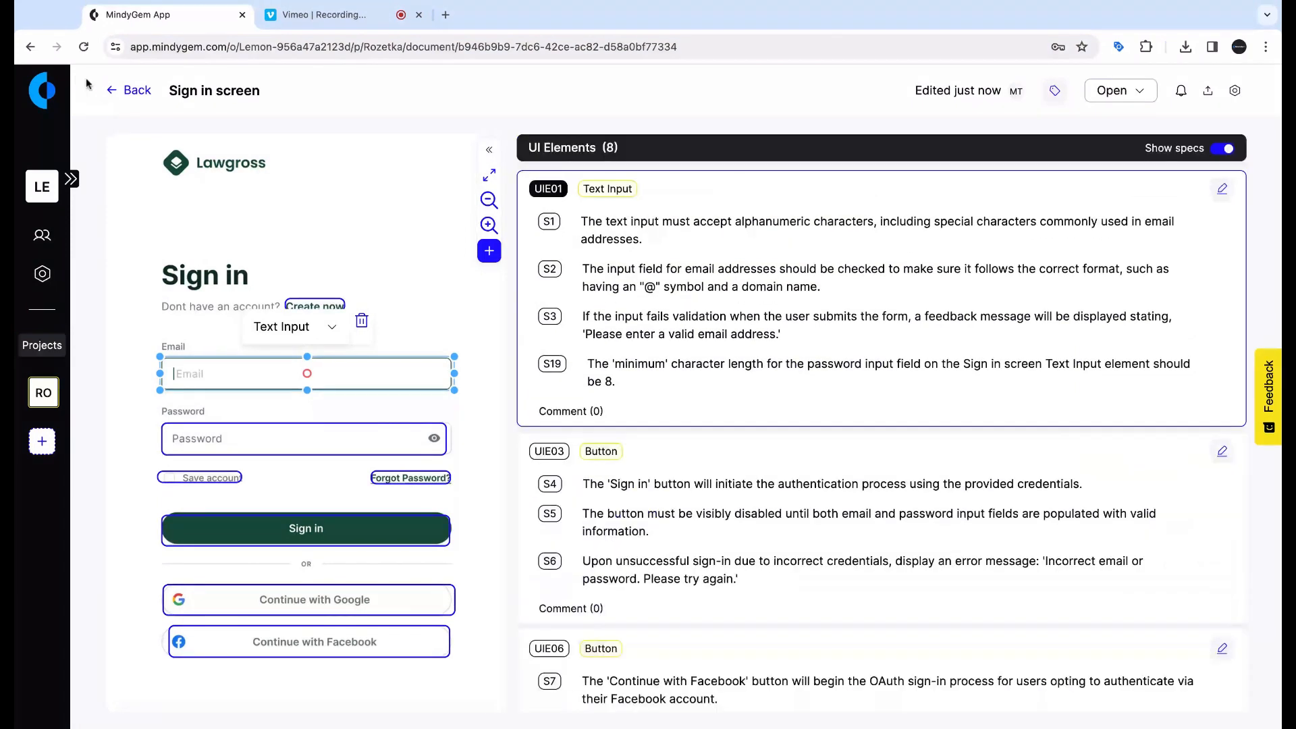
Step: Set the Sign in screen document's status to In Progress and return to the project's resources
click(1117, 90)
click(1119, 145)
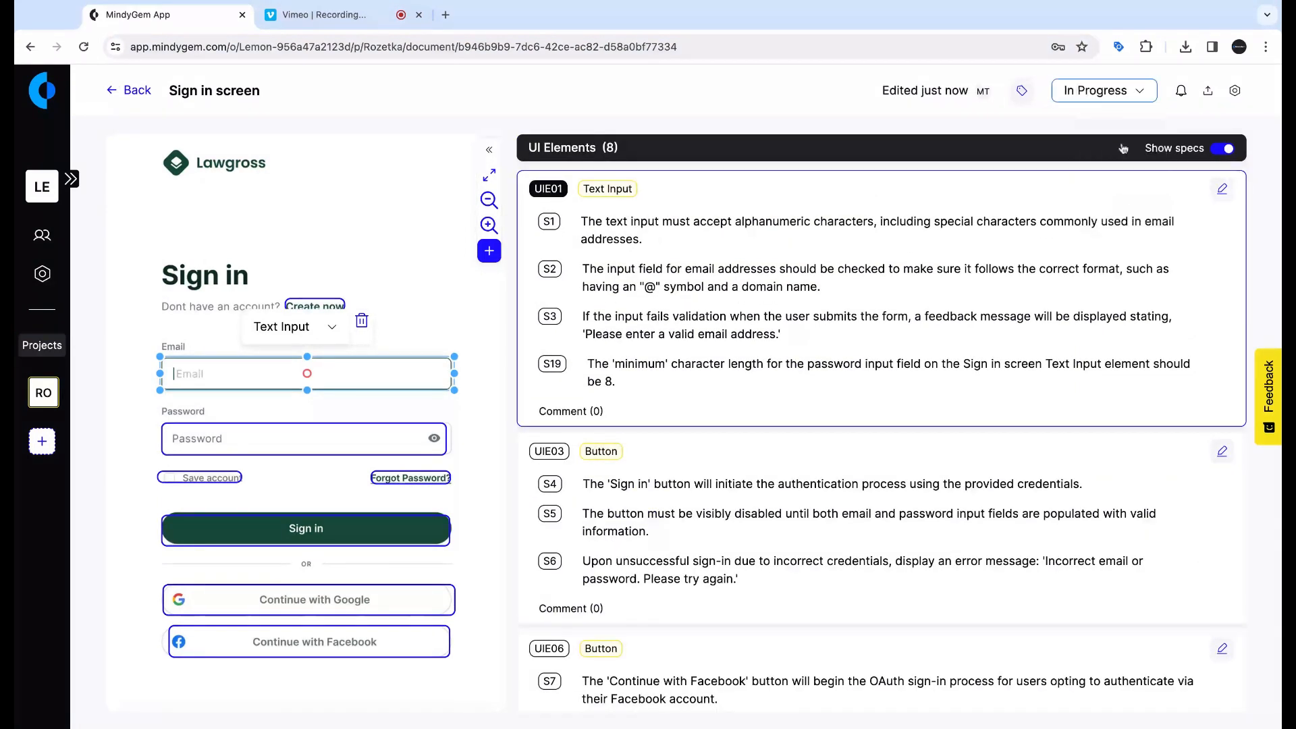
click(137, 91)
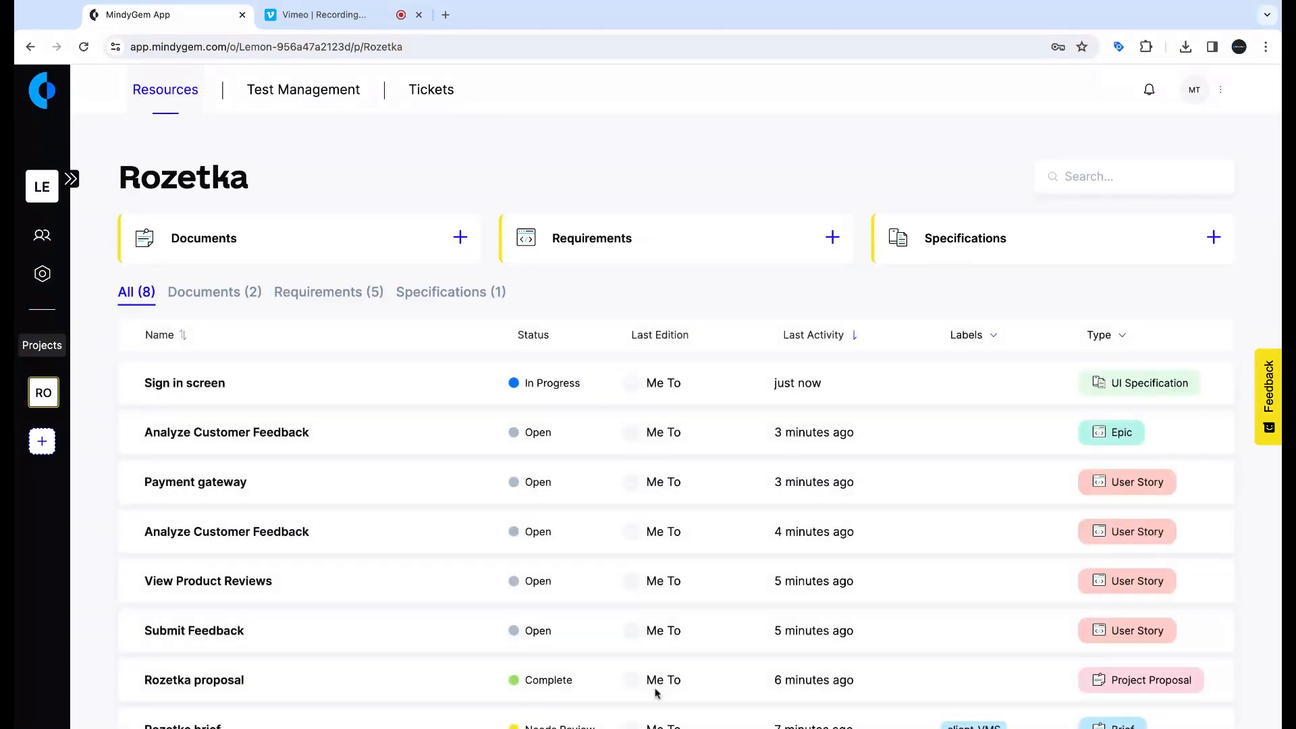
Step: Invite a new team member by entering the member's email and assigning the Viewer access level
click(41, 235)
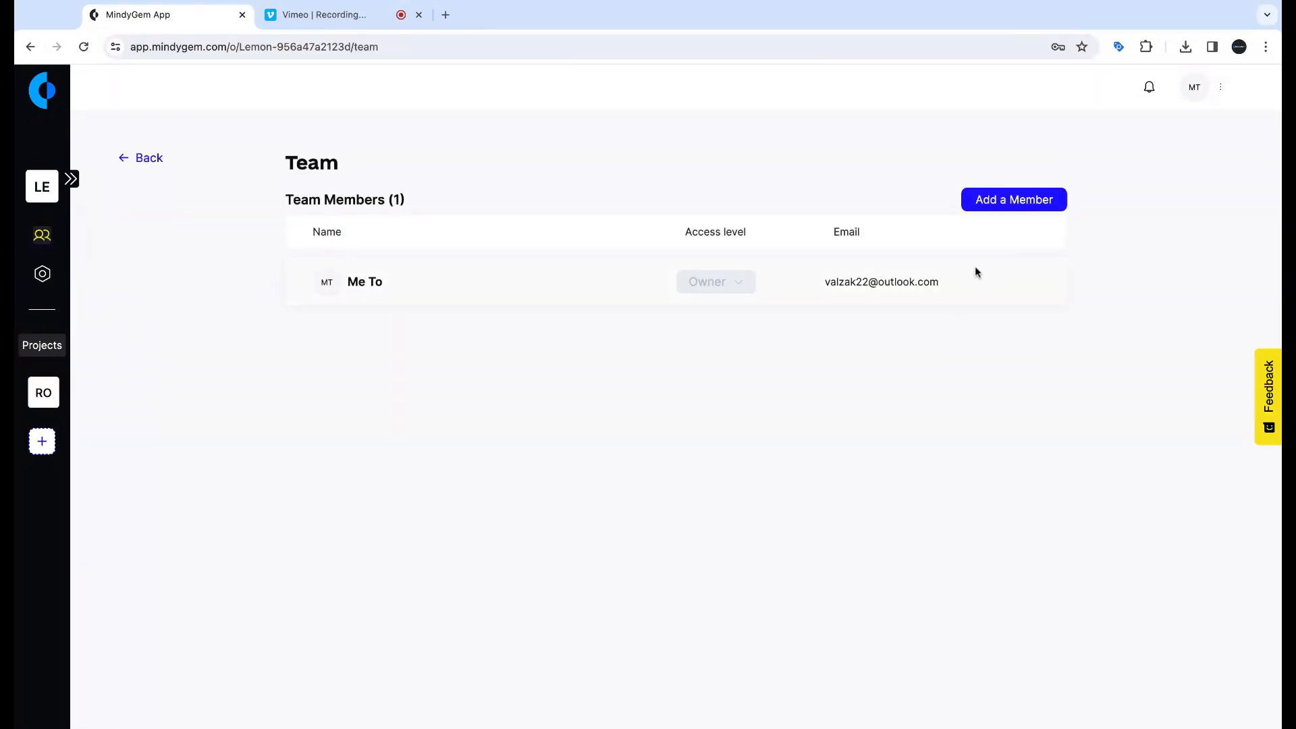
click(976, 201)
click(589, 276)
key(ctrl+v)
click(612, 338)
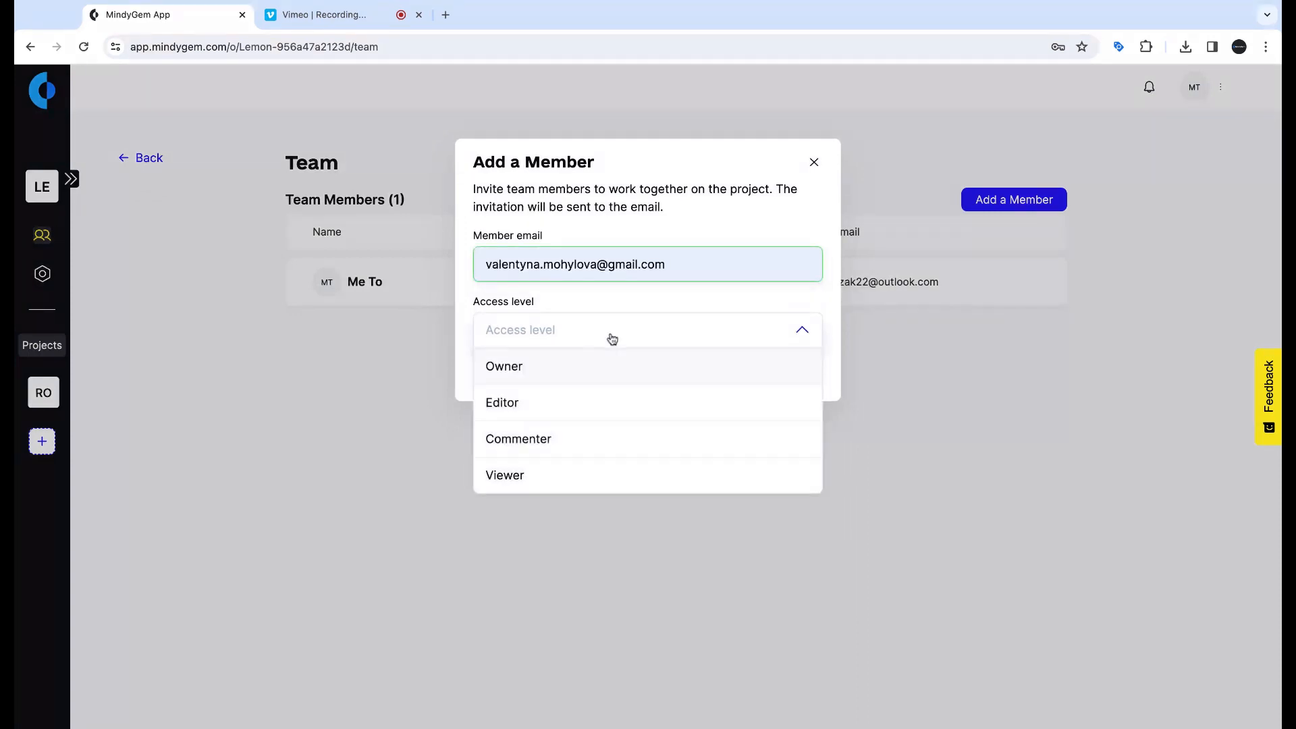
click(525, 475)
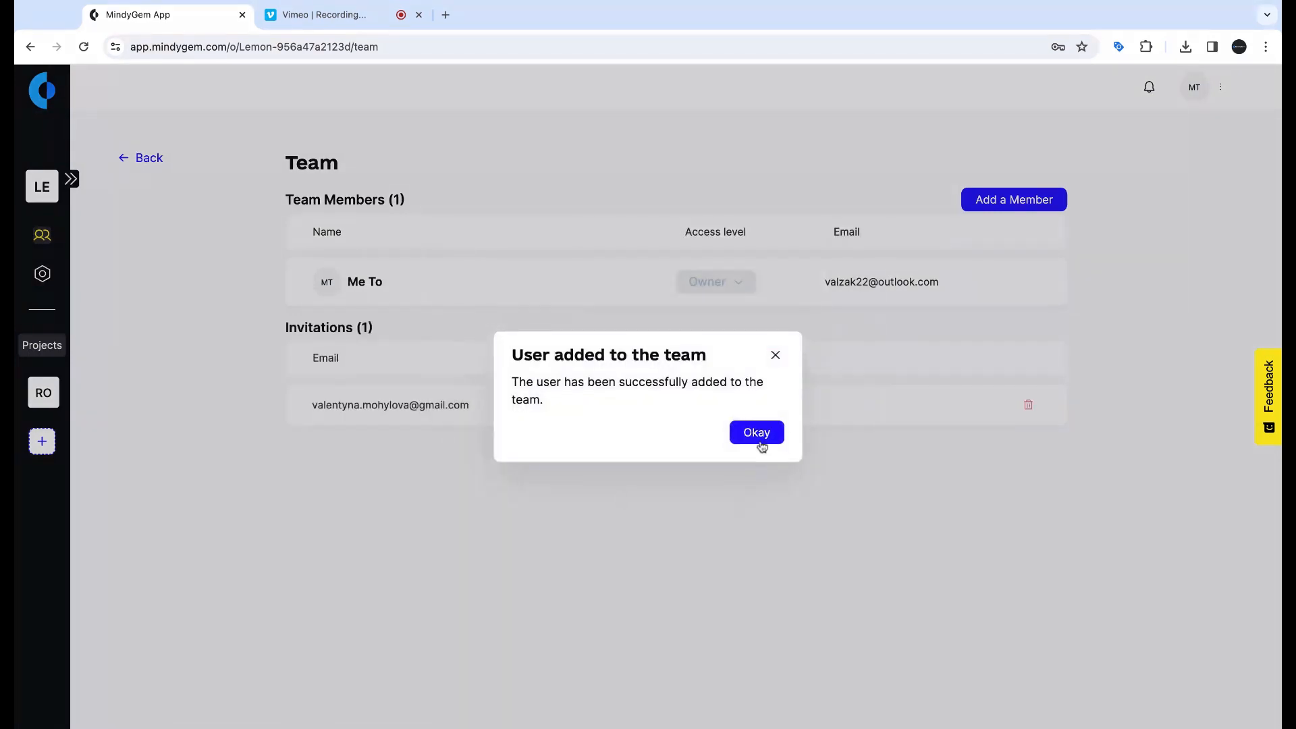
click(759, 435)
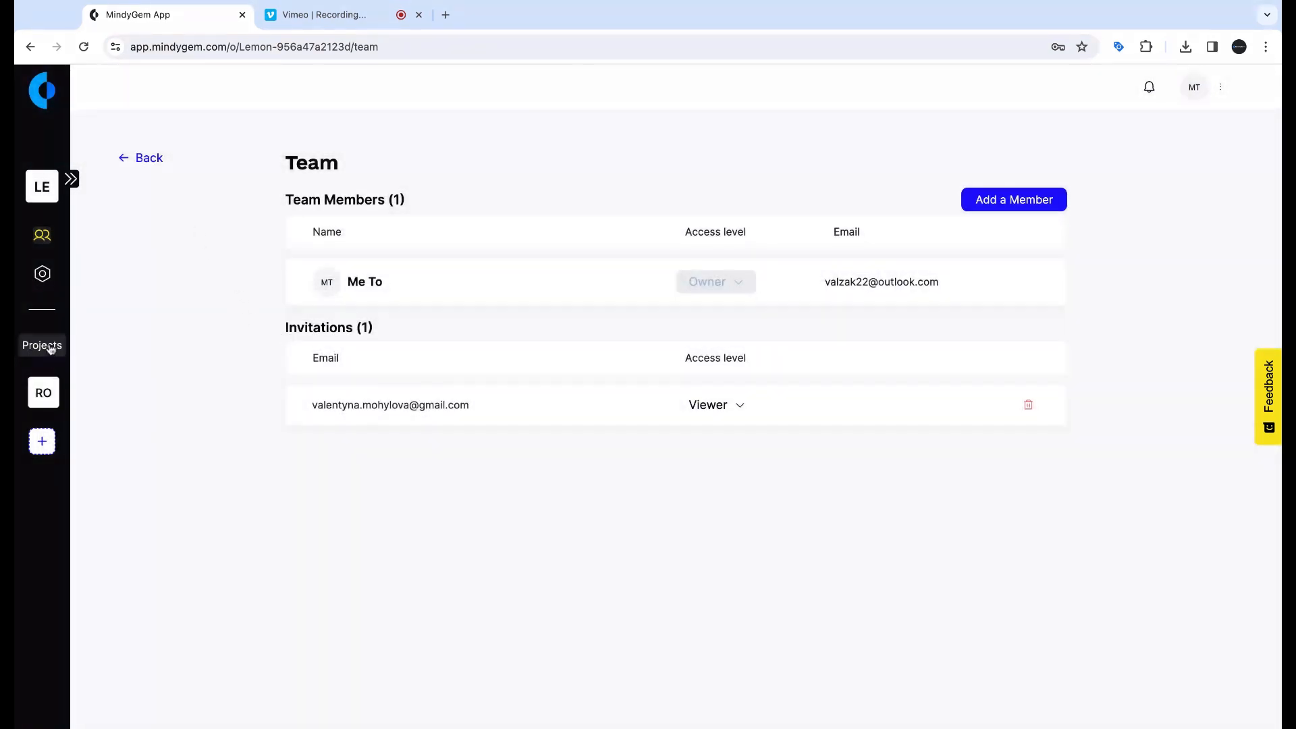
Step: Open the Rozetka project's settings
click(51, 347)
click(362, 238)
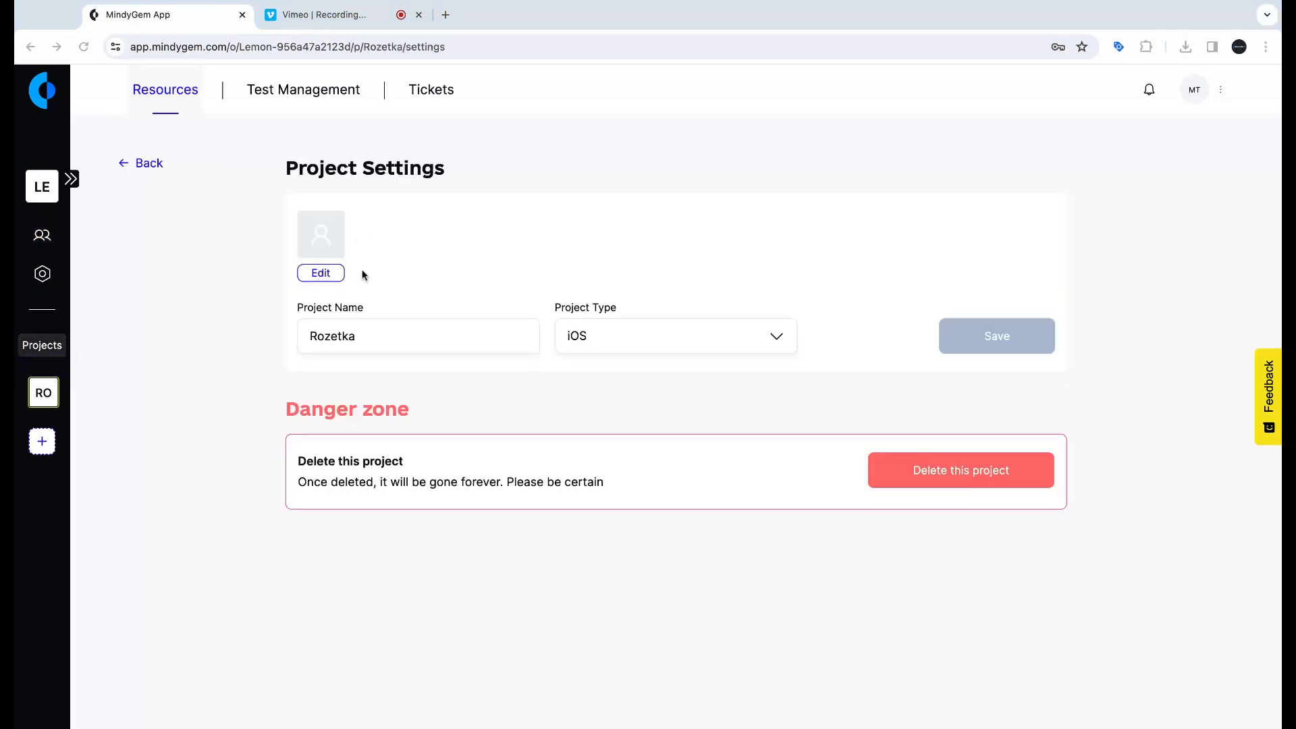